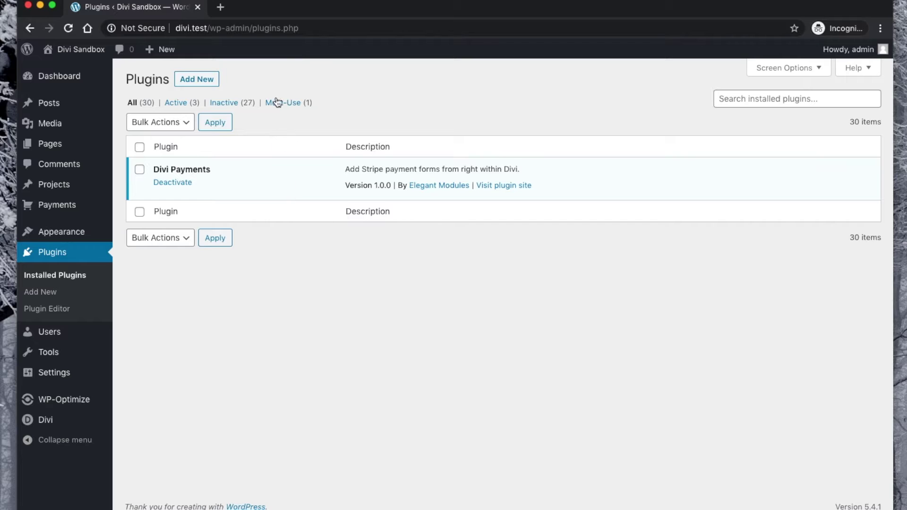
# Open the Payments for Divi settings, set the statement descriptor to My Company, and save the settings
pyautogui.click(287, 28)
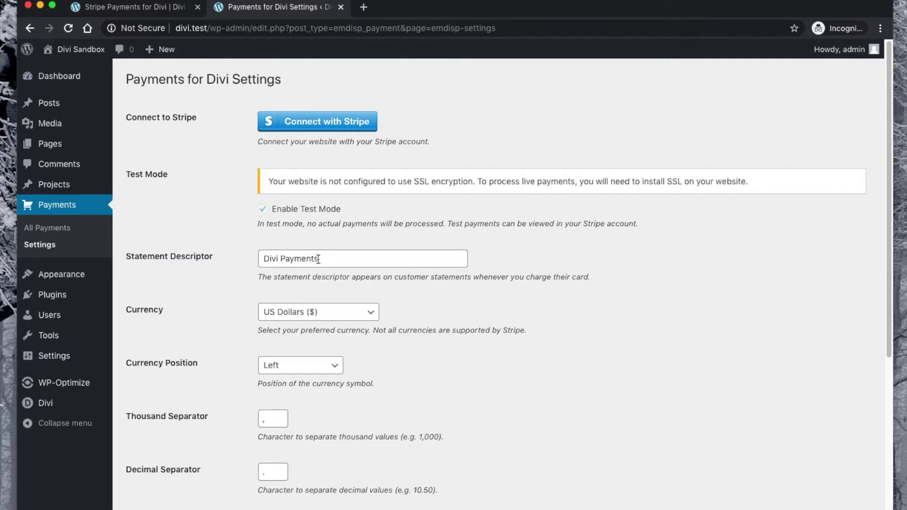
pyautogui.moveTo(332, 259); pyautogui.dragTo(207, 255)
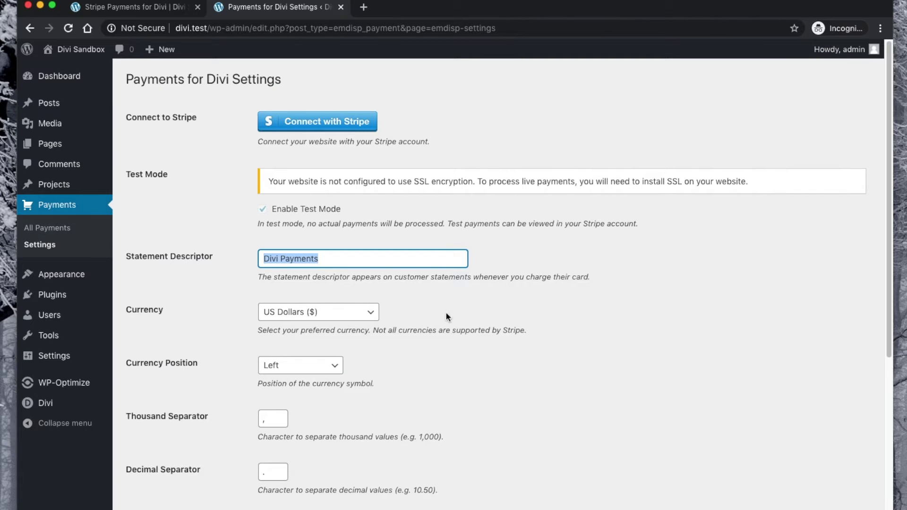
pyautogui.write('My Company')
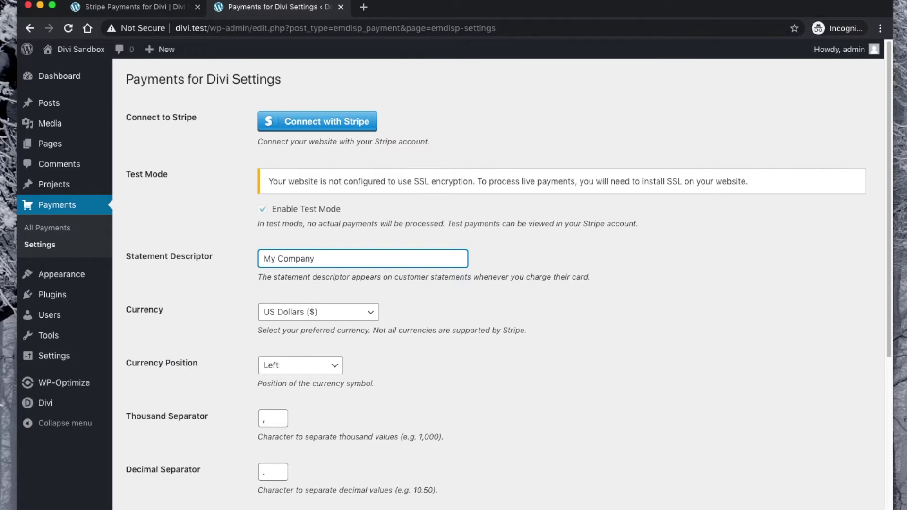
pyautogui.scroll(-5, 455, 345)
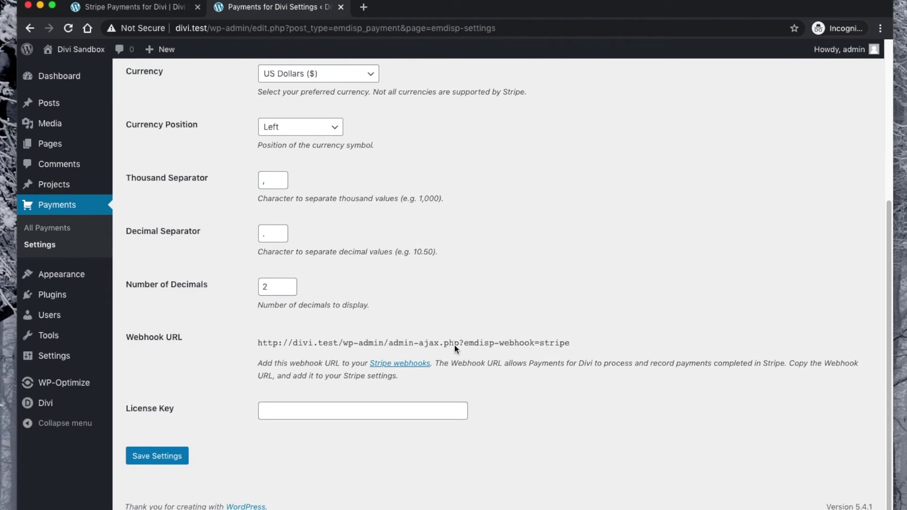
pyautogui.click(154, 456)
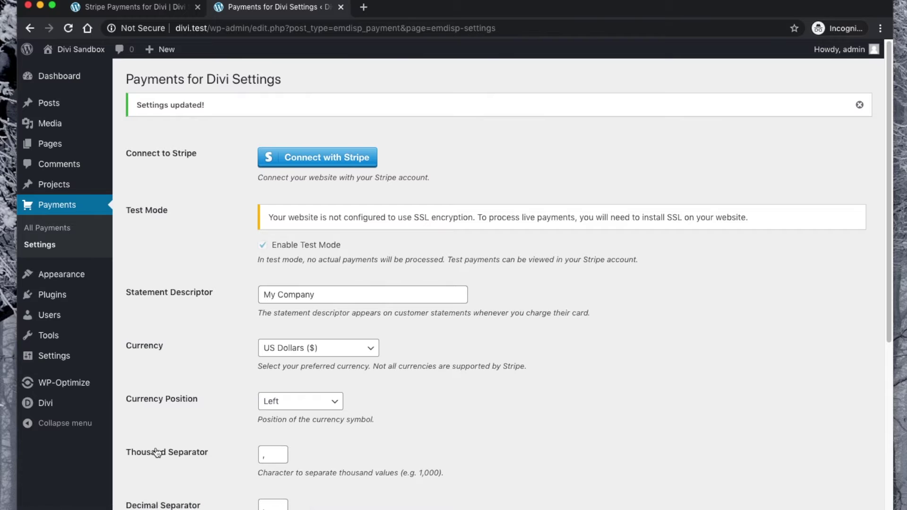
# Connect the website to Stripe, accepting the Elegant Modules terms and authorizing the connection by signing in with Stripe
pyautogui.click(297, 161)
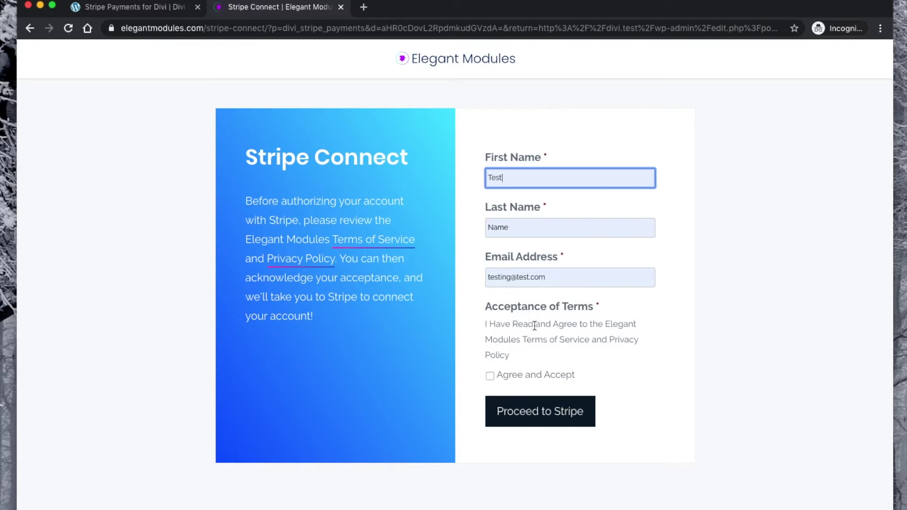
pyautogui.click(519, 375)
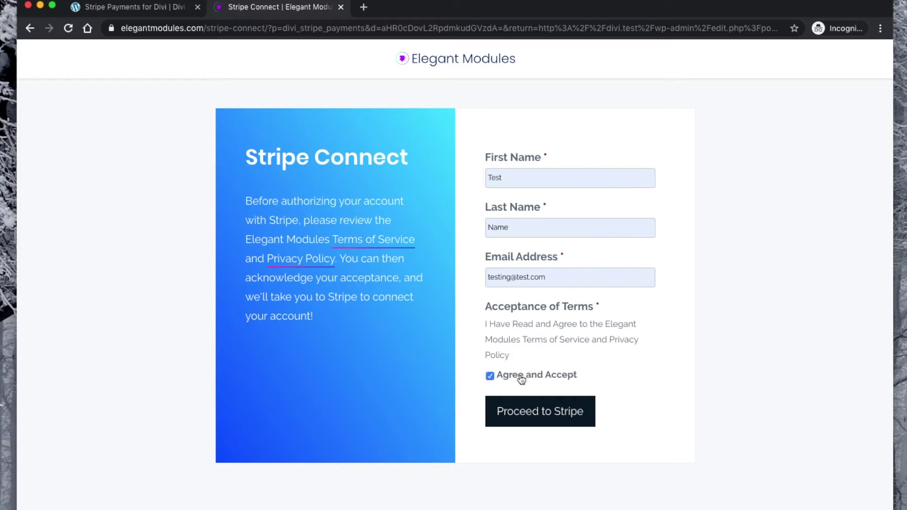
pyautogui.click(523, 405)
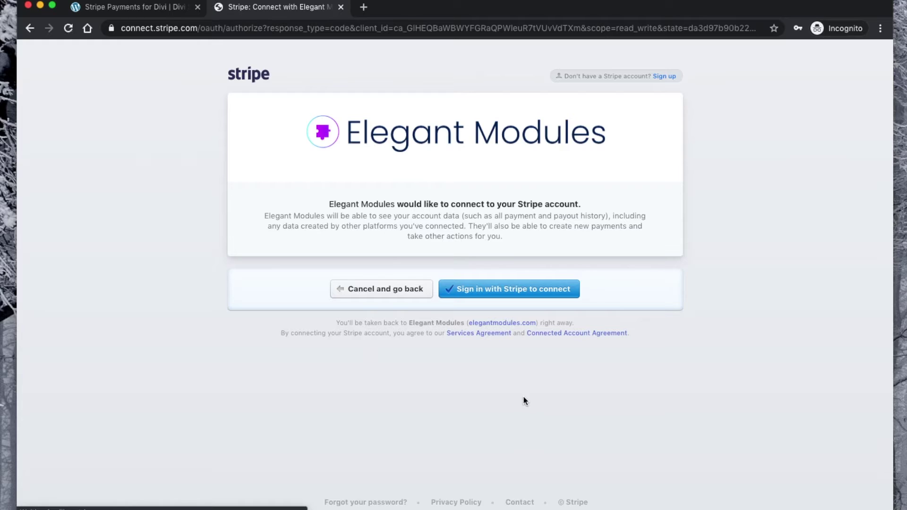
pyautogui.click(529, 294)
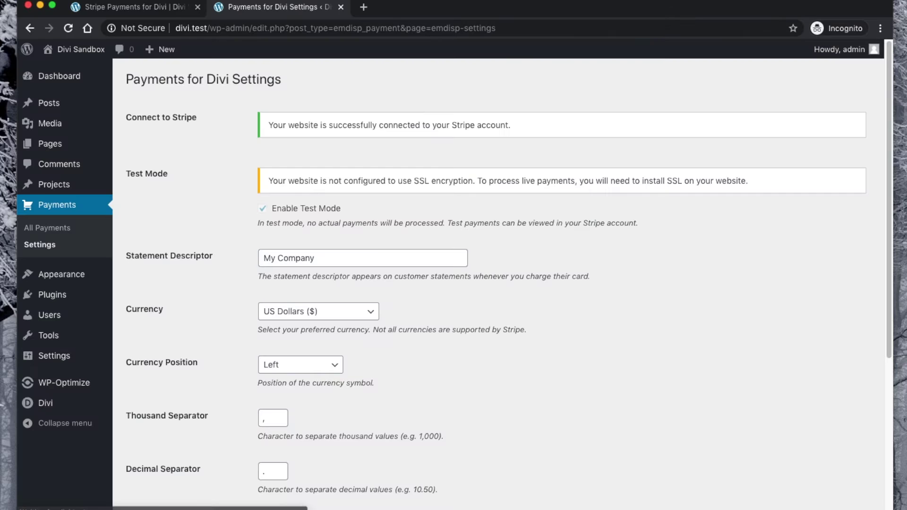
# Review the Stripe connection status, the SSL notice under test mode, and the remaining payment settings
pyautogui.moveTo(517, 126); pyautogui.dragTo(263, 142)
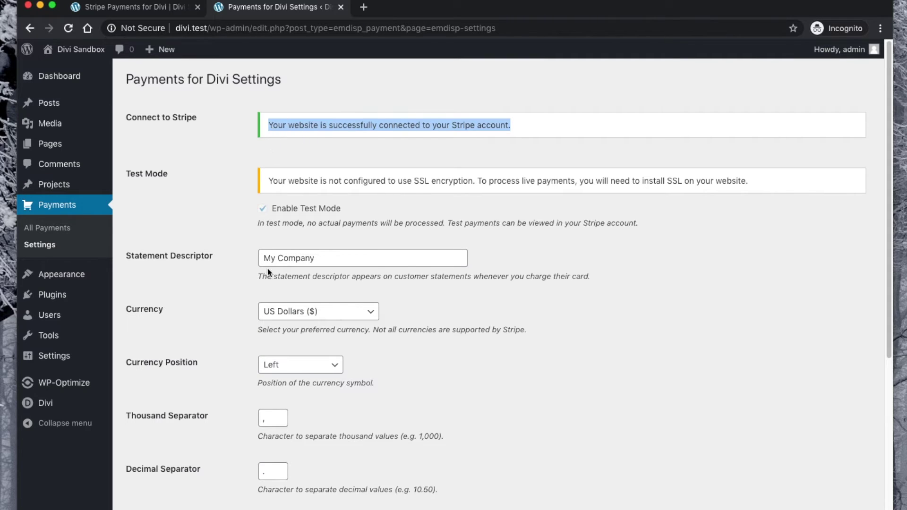
pyautogui.click(273, 226)
pyautogui.moveTo(267, 180); pyautogui.dragTo(514, 162)
pyautogui.click(508, 198)
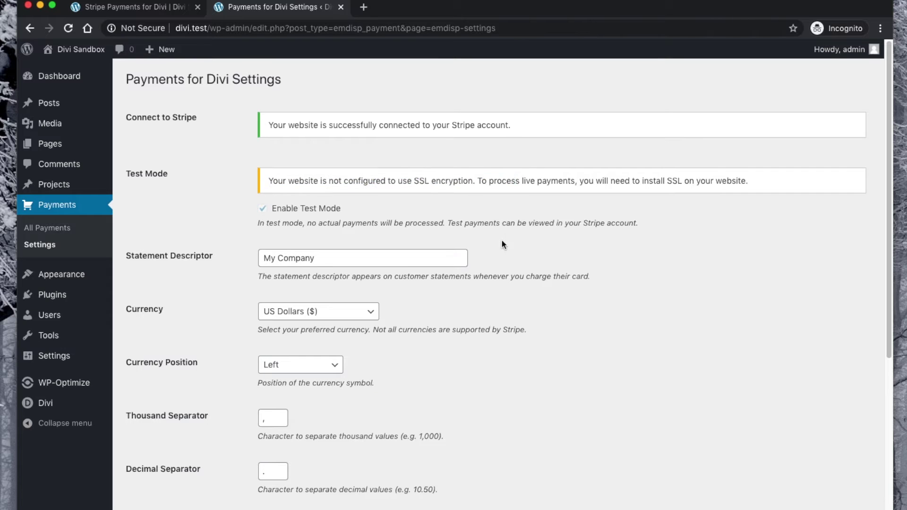
pyautogui.scroll(-5, 433, 338)
pyautogui.scroll(5, 433, 338)
# Close the payment settings, open the Stripe Payments for Divi page in the Visual Builder, and load the premade Coffee Shop Landing Page layout
pyautogui.press('super+w')
pyautogui.click(292, 50)
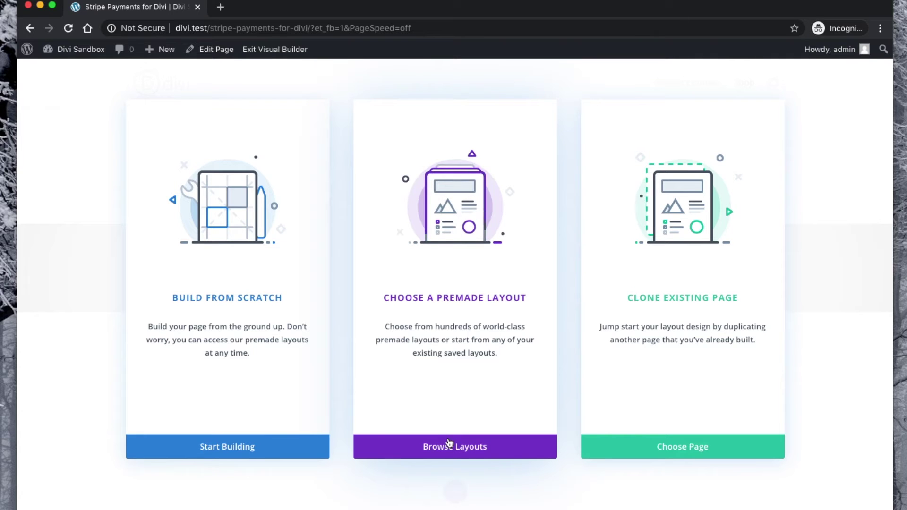
pyautogui.click(450, 442)
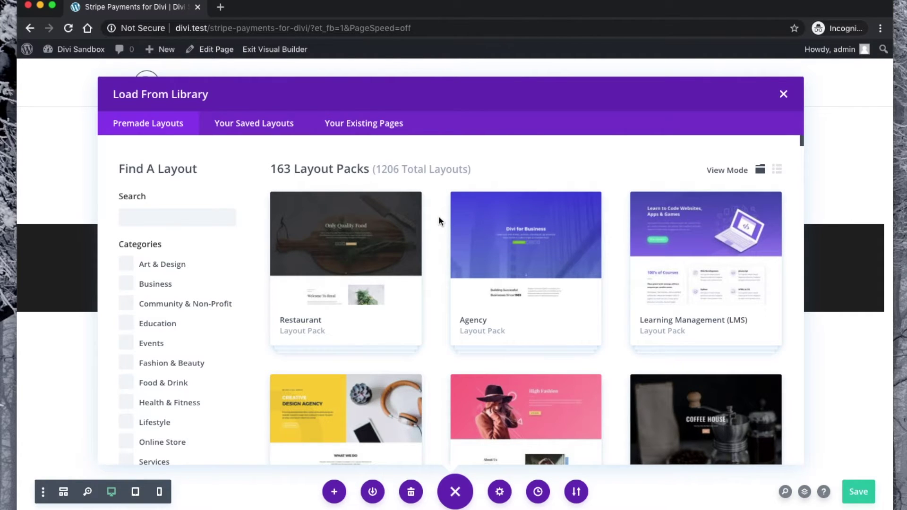
pyautogui.scroll(-1, 439, 217)
pyautogui.scroll(-6, 438, 220)
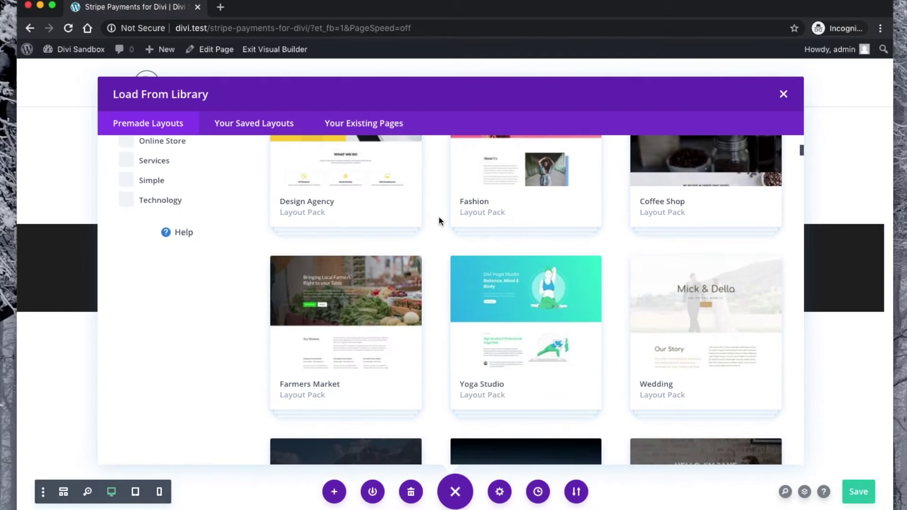
pyautogui.scroll(1, 439, 220)
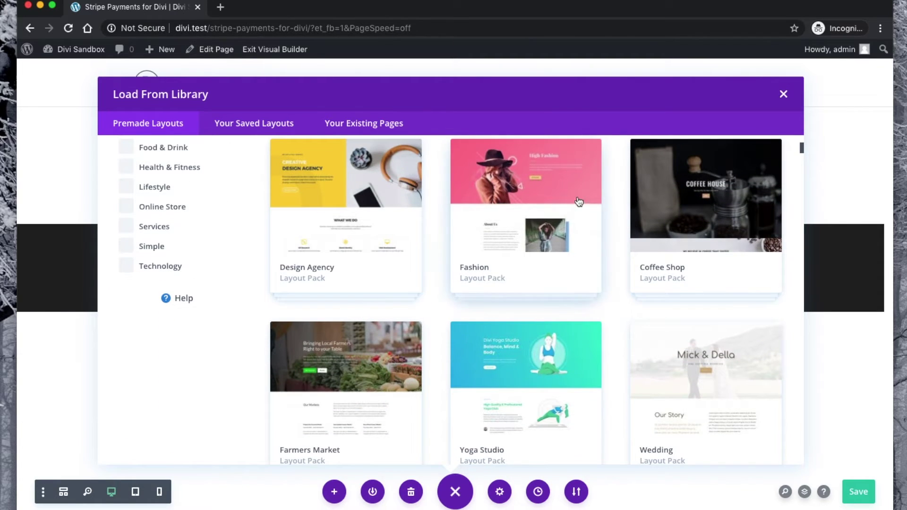
pyautogui.click(698, 191)
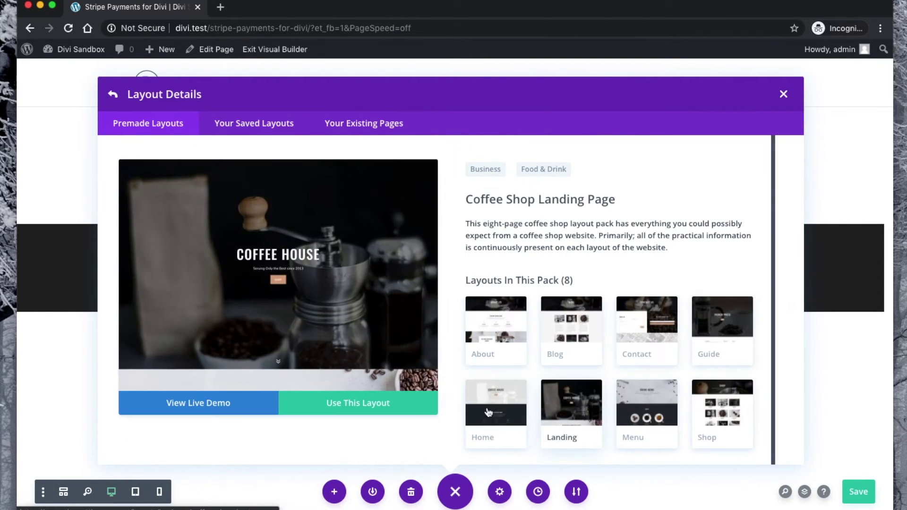
pyautogui.click(373, 405)
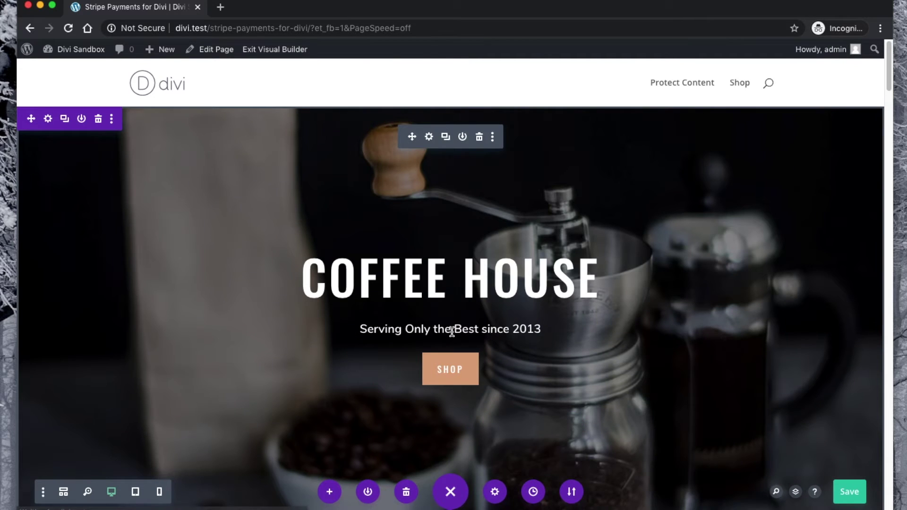
# Delete the heading row and the blog posts row from the Latest From Our Blog section
pyautogui.scroll(-10, 452, 331)
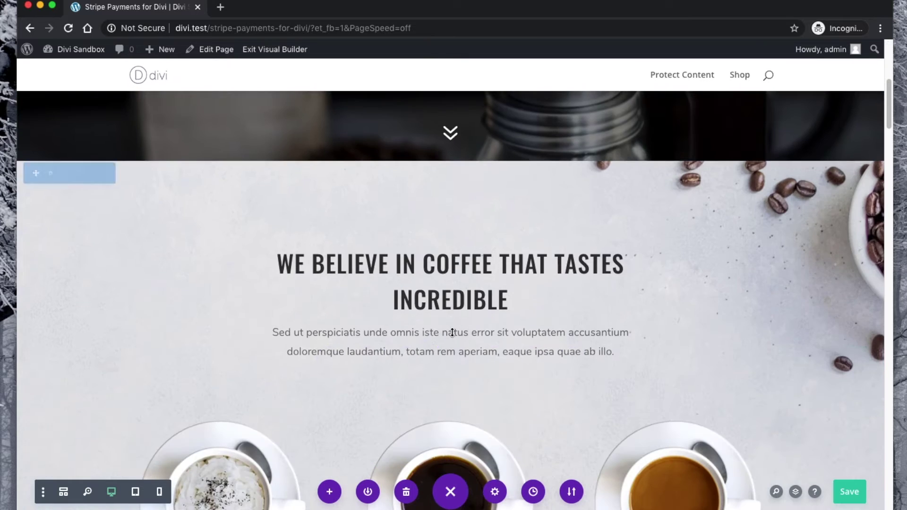
pyautogui.scroll(-15, 452, 333)
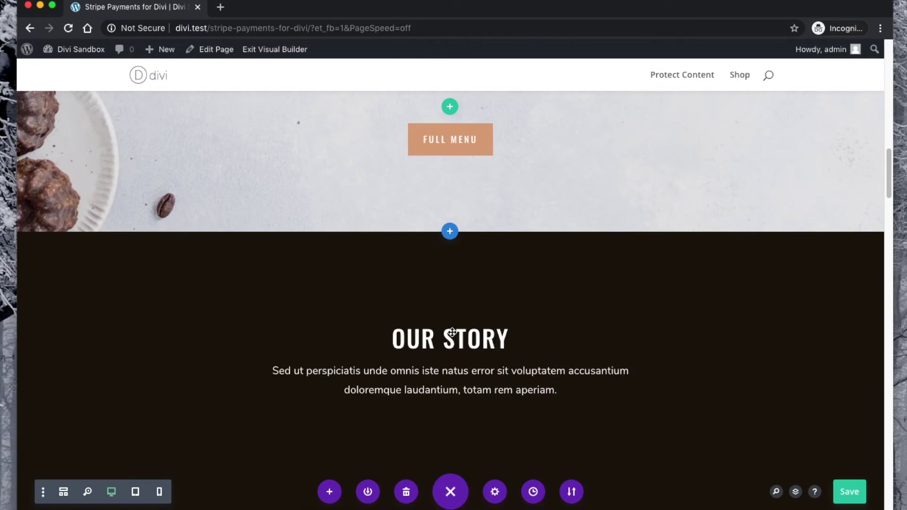
pyautogui.scroll(-15, 452, 332)
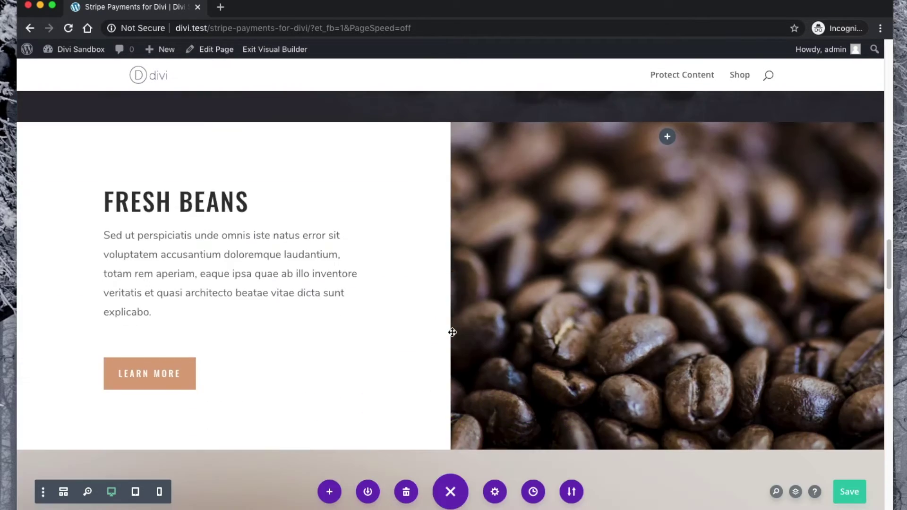
pyautogui.scroll(-15, 452, 333)
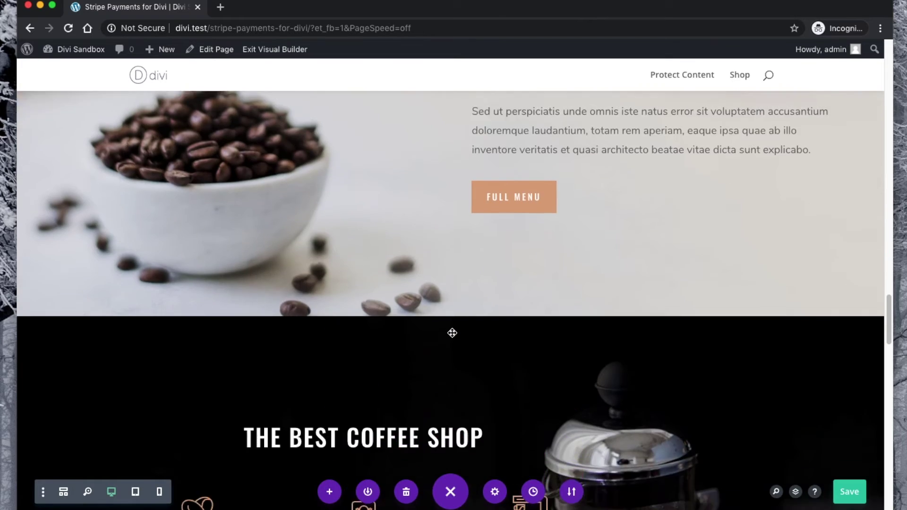
pyautogui.scroll(-15, 451, 333)
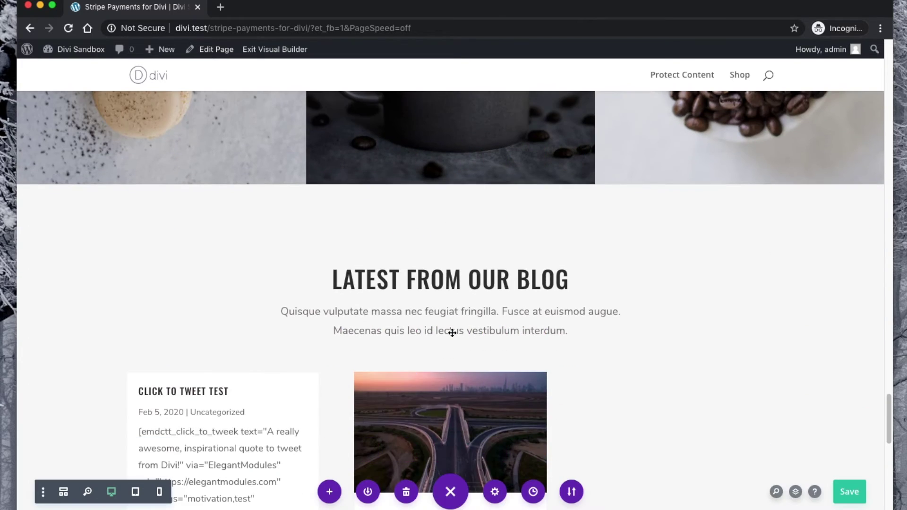
pyautogui.scroll(-5, 452, 333)
pyautogui.scroll(15, 451, 335)
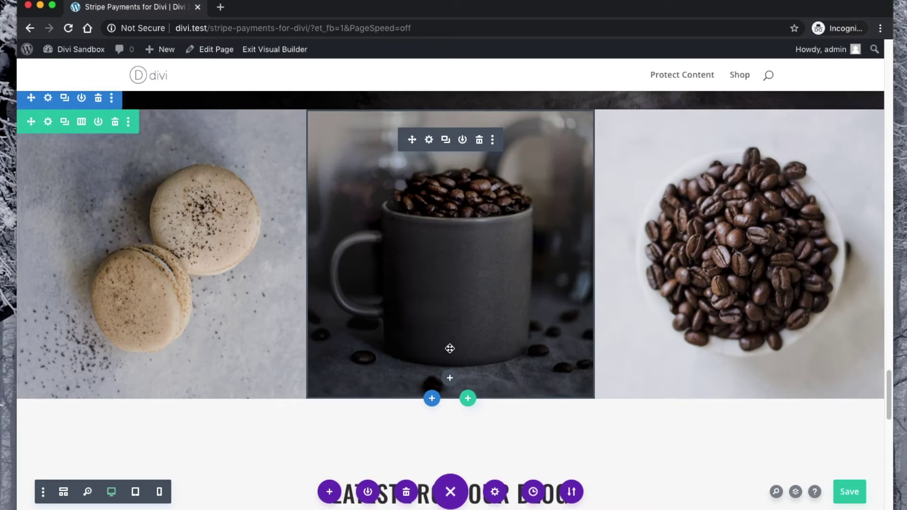
pyautogui.scroll(-5, 450, 348)
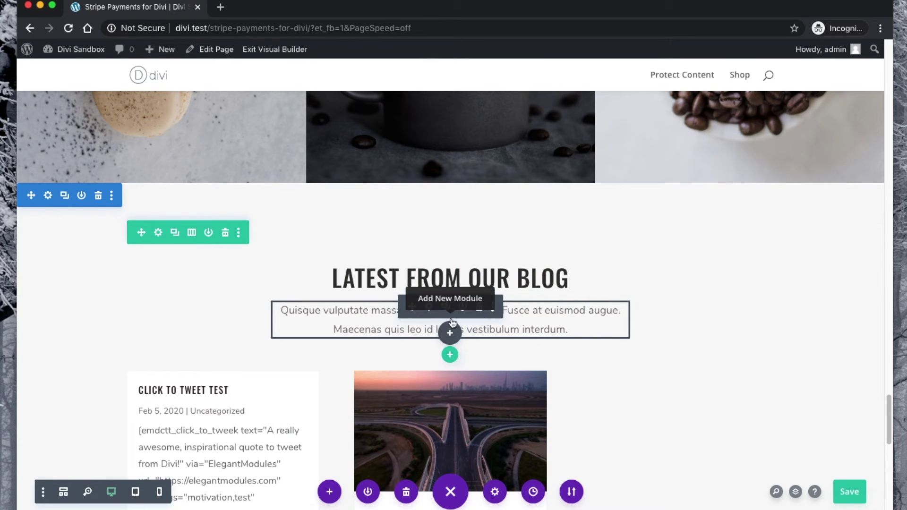
pyautogui.click(224, 232)
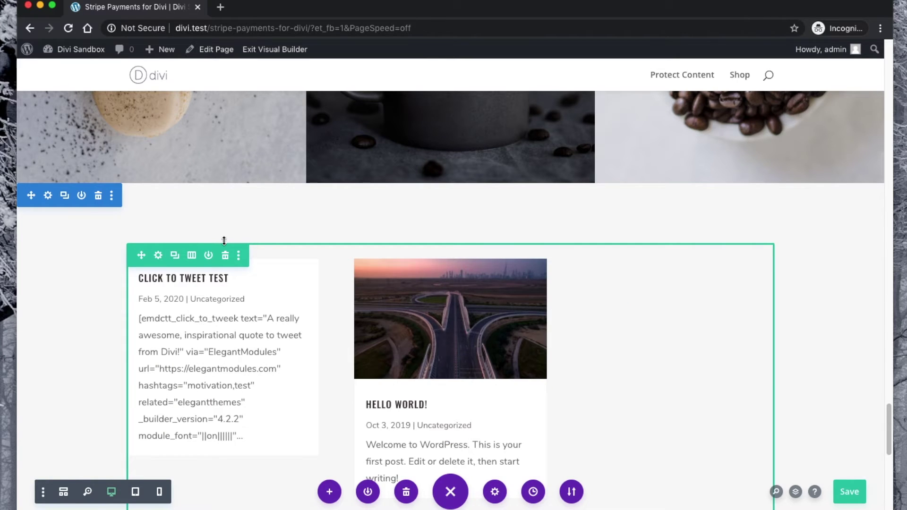
pyautogui.click(226, 256)
# Insert a single-column row in the emptied section and add a Payment Form module with an amount of 50
pyautogui.click(450, 270)
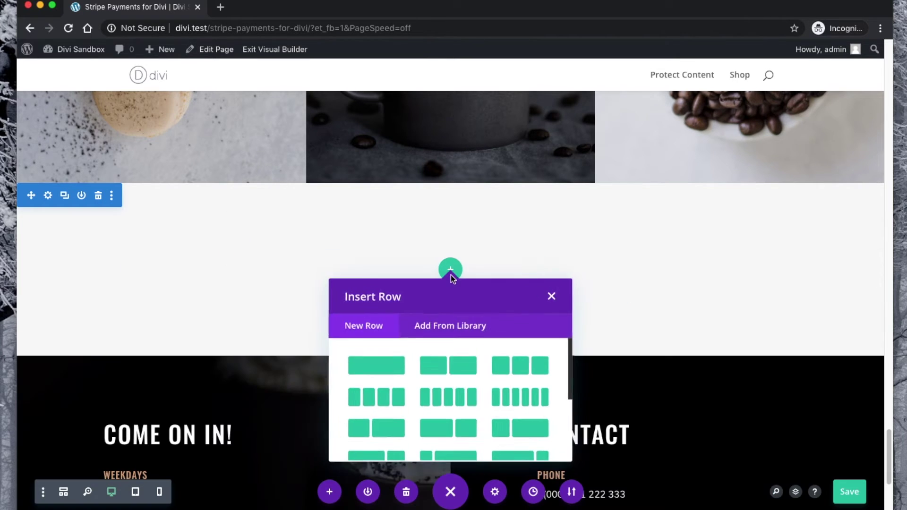
pyautogui.click(384, 371)
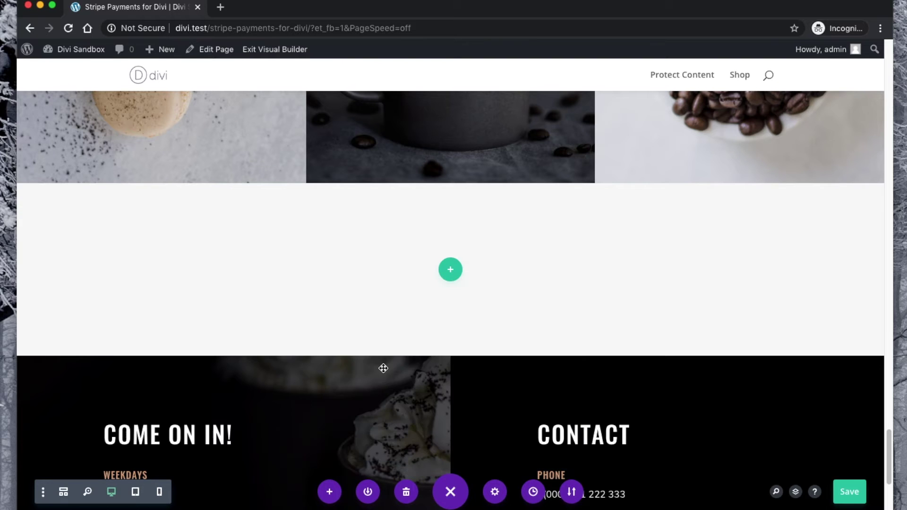
pyautogui.write('payment')
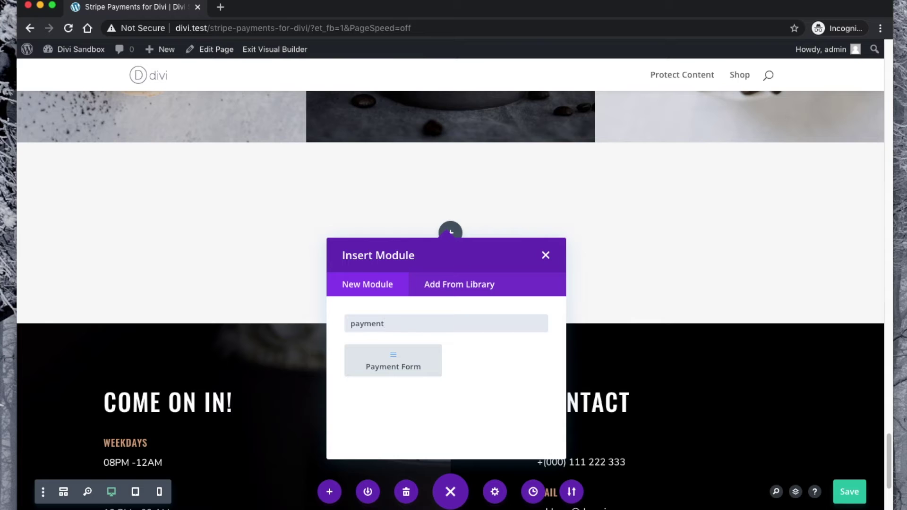
pyautogui.click(400, 361)
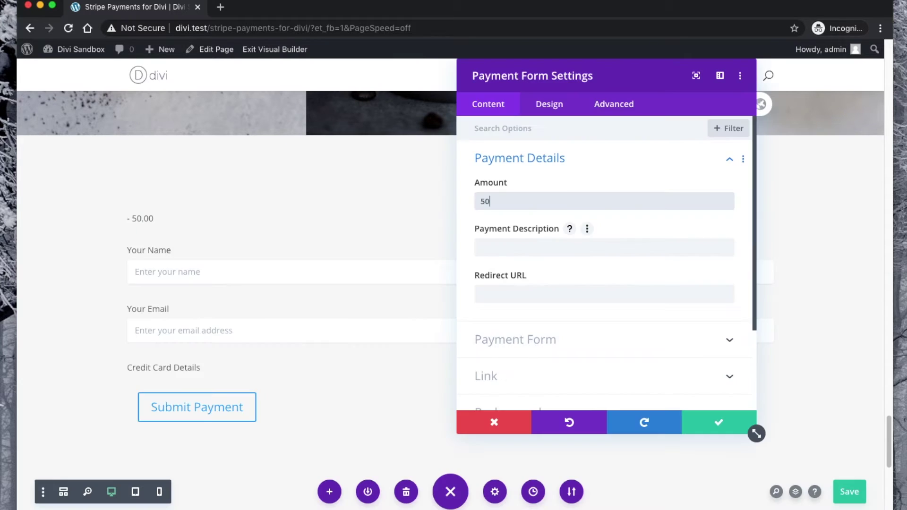
pyautogui.click(530, 248)
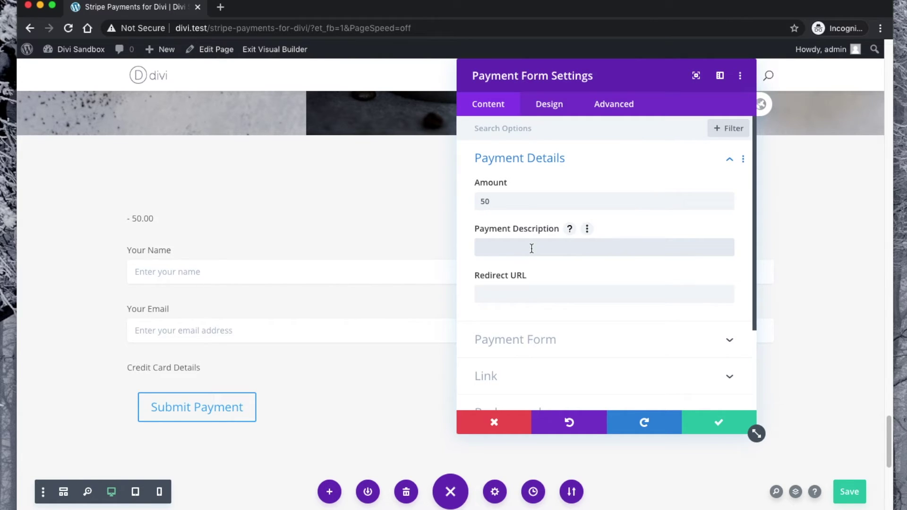
pyautogui.write('Booking for consultation')
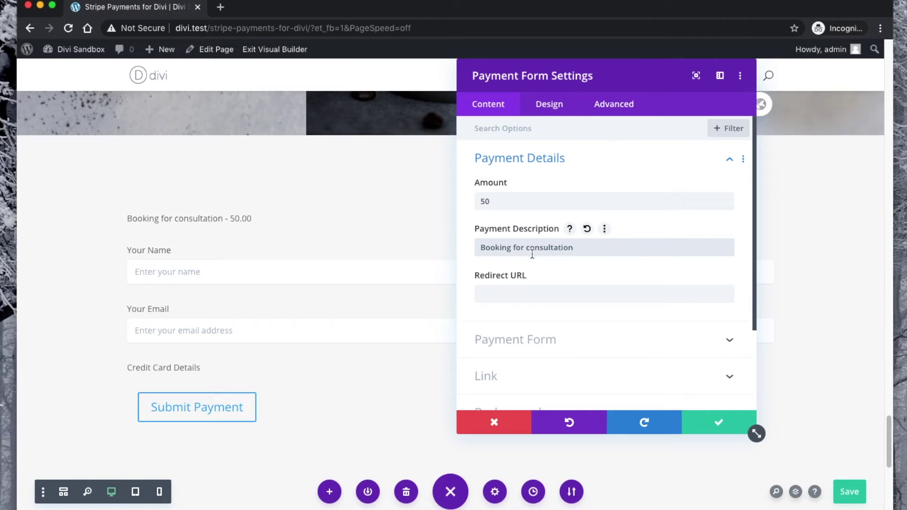
pyautogui.click(532, 293)
pyautogui.write('http://divi.test/thankyou')
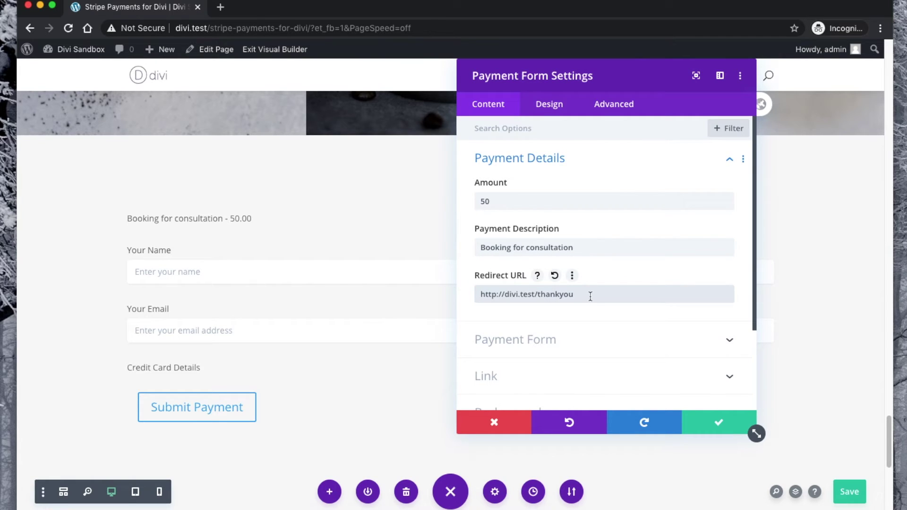
# Set the payment form's button text to "Book Now" and disable its email field
pyautogui.click(613, 355)
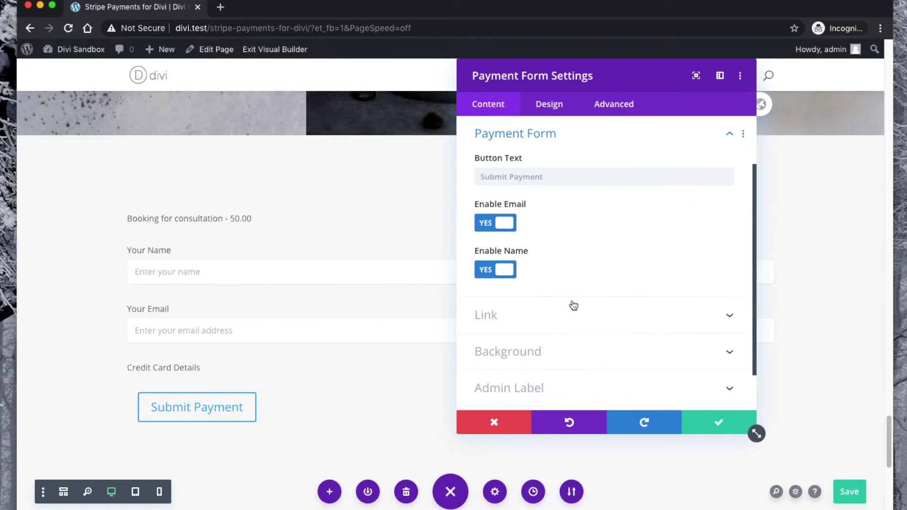
pyautogui.click(527, 185)
pyautogui.write('Book Now')
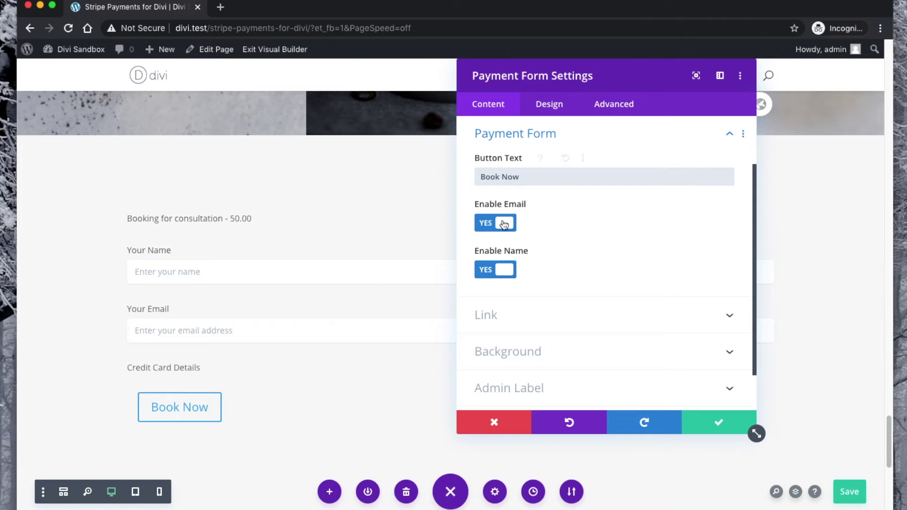
pyautogui.click(504, 224)
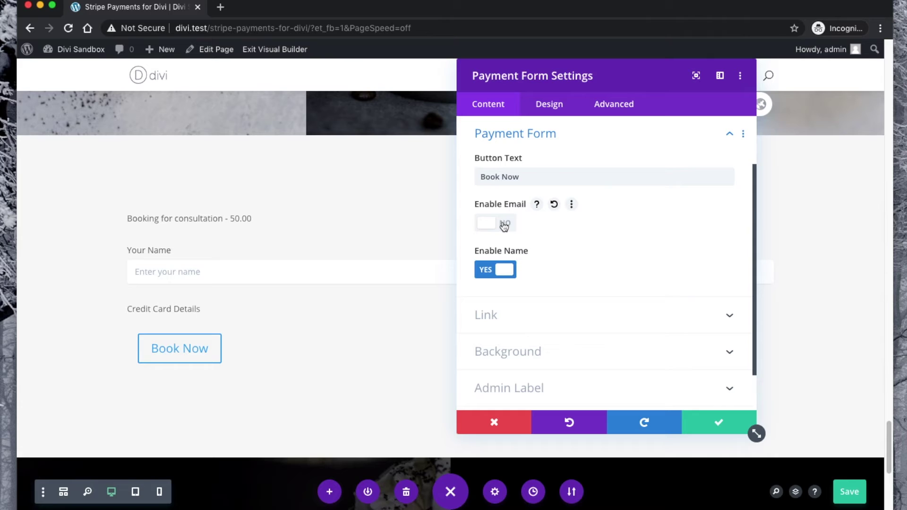
# Re-enable the payment form's email field and switch its name field off and back on
pyautogui.click(504, 224)
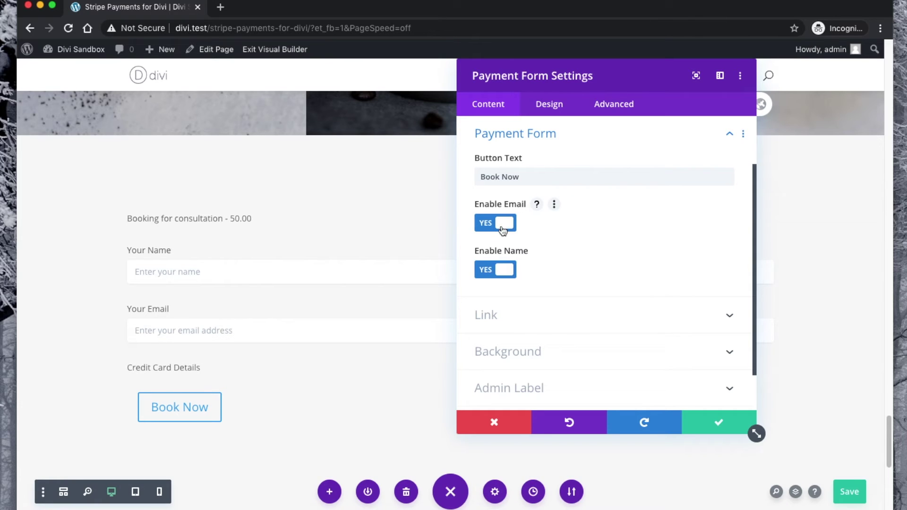
pyautogui.click(504, 269)
pyautogui.click(500, 270)
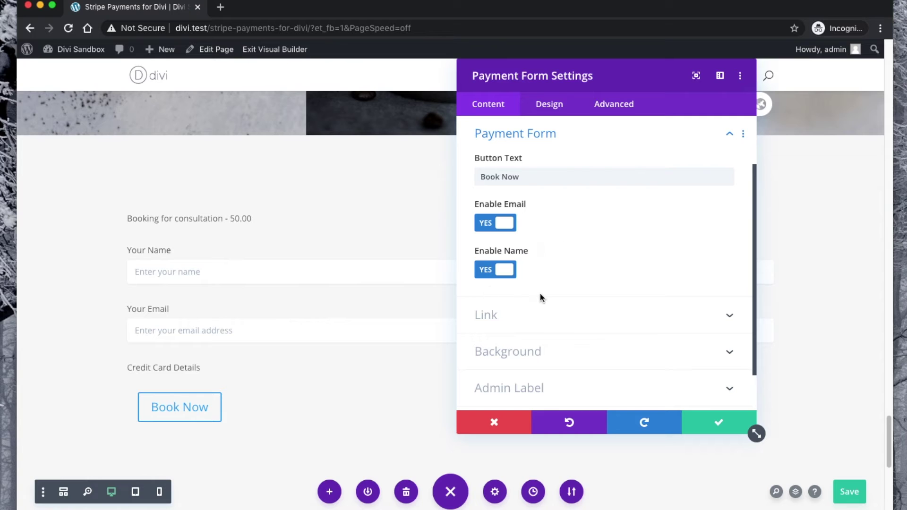
pyautogui.scroll(-2, 540, 293)
pyautogui.scroll(5, 539, 293)
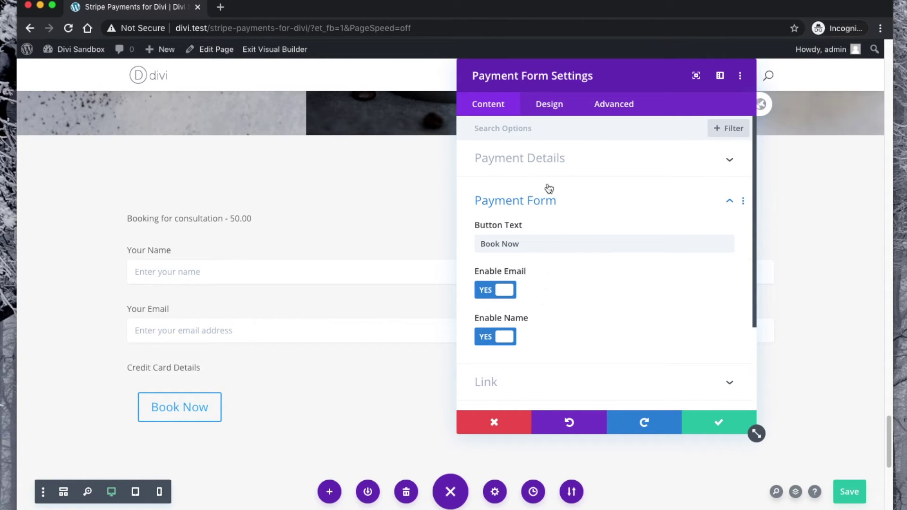
# Enable custom styles for the payment button and set its text color to black (#000000)
pyautogui.click(544, 110)
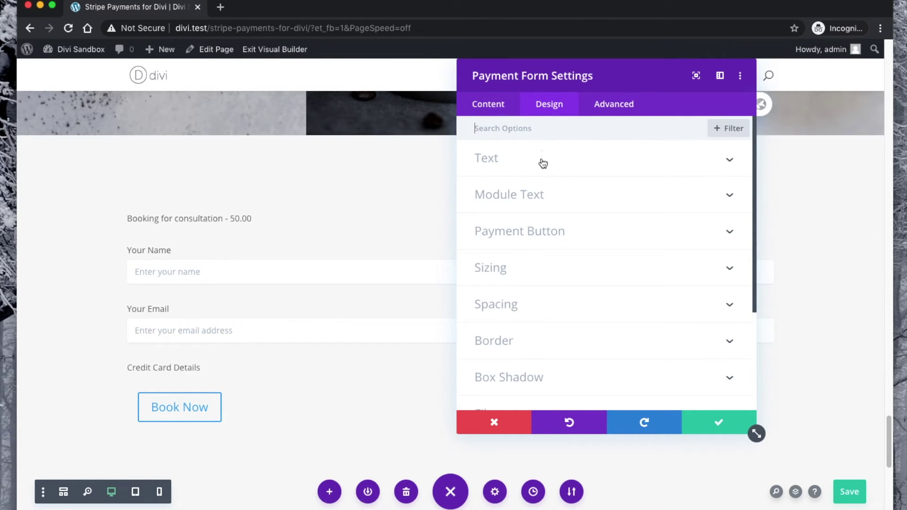
pyautogui.click(550, 229)
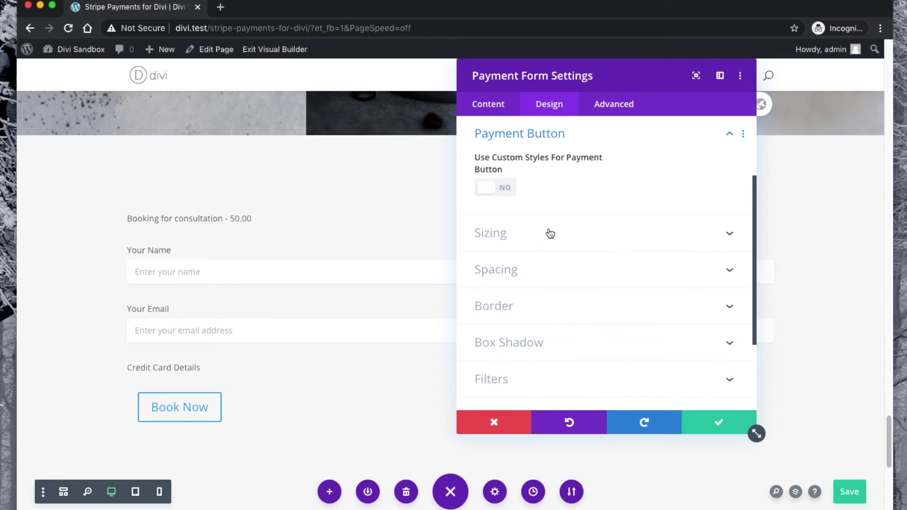
pyautogui.click(489, 191)
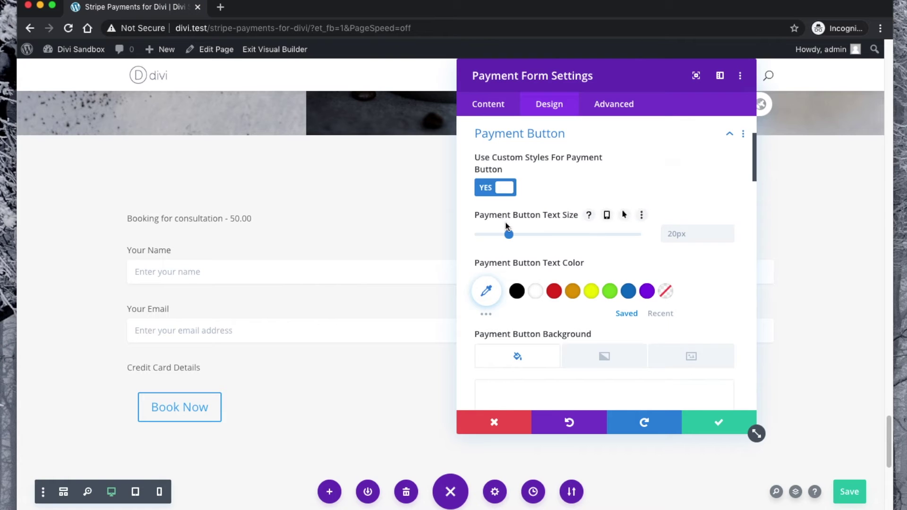
pyautogui.scroll(-1, 515, 248)
pyautogui.scroll(-2, 513, 249)
pyautogui.click(520, 251)
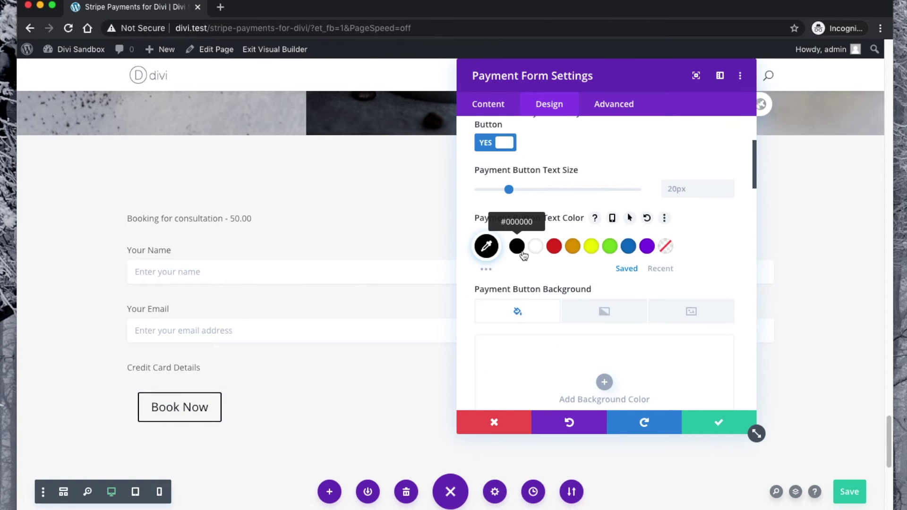
# Set the payment button's border radius to 0px
pyautogui.scroll(-3, 523, 253)
pyautogui.scroll(-3, 523, 255)
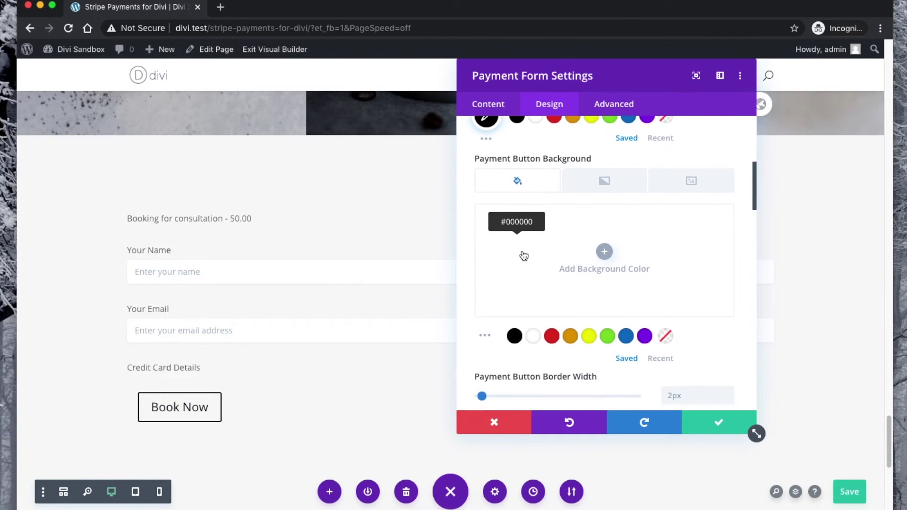
pyautogui.scroll(-3, 522, 250)
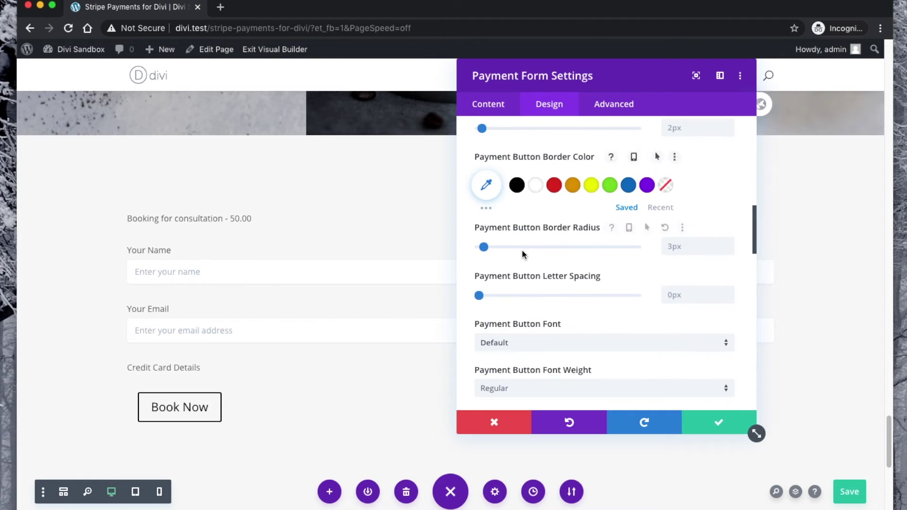
pyautogui.click(477, 247)
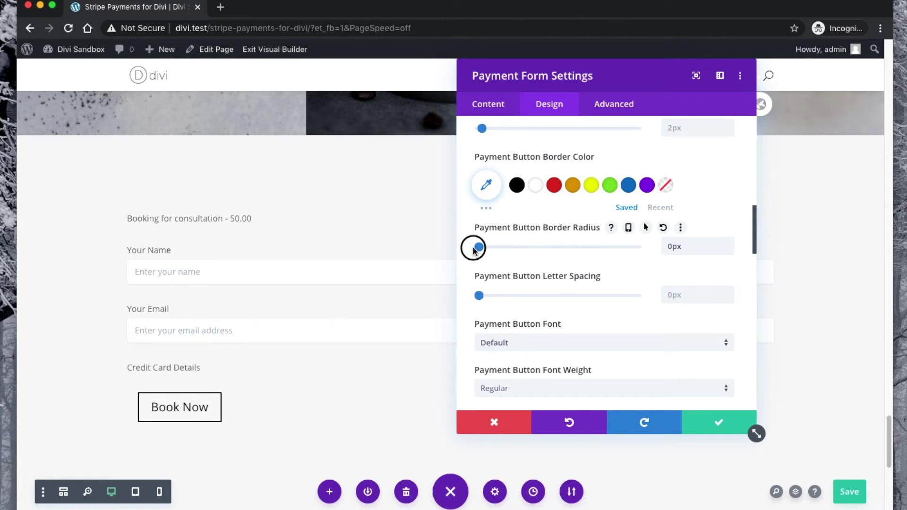
# Set the payment button's left margin to 0px and save the payment form settings
pyautogui.scroll(-1, 506, 254)
pyautogui.scroll(-5, 508, 258)
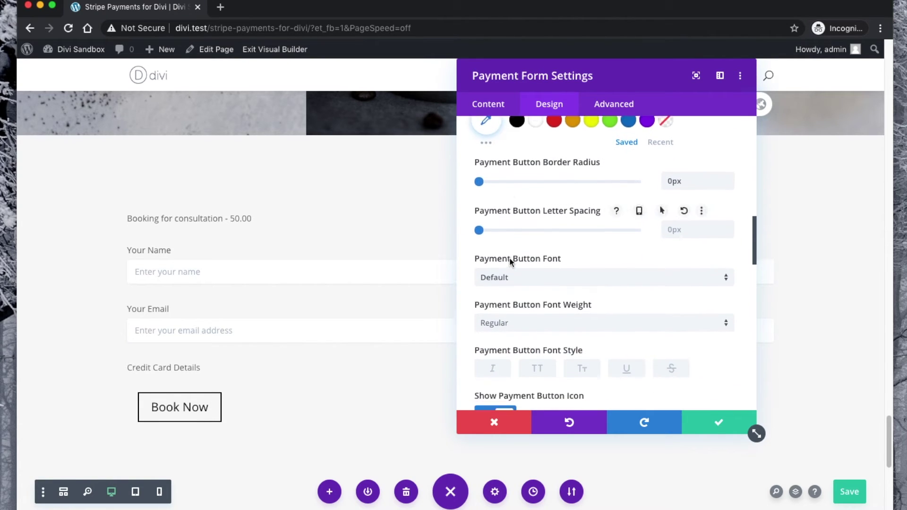
pyautogui.click(510, 260)
pyautogui.scroll(-10, 510, 259)
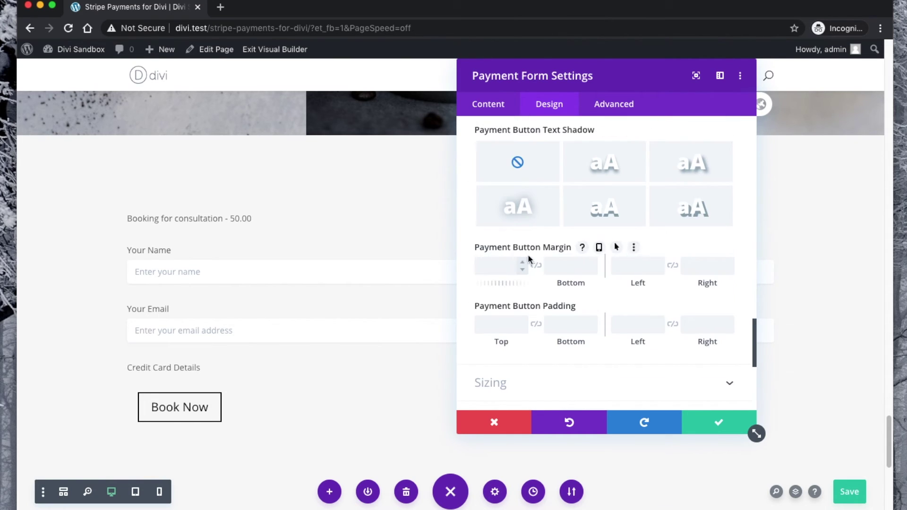
pyautogui.click(625, 267)
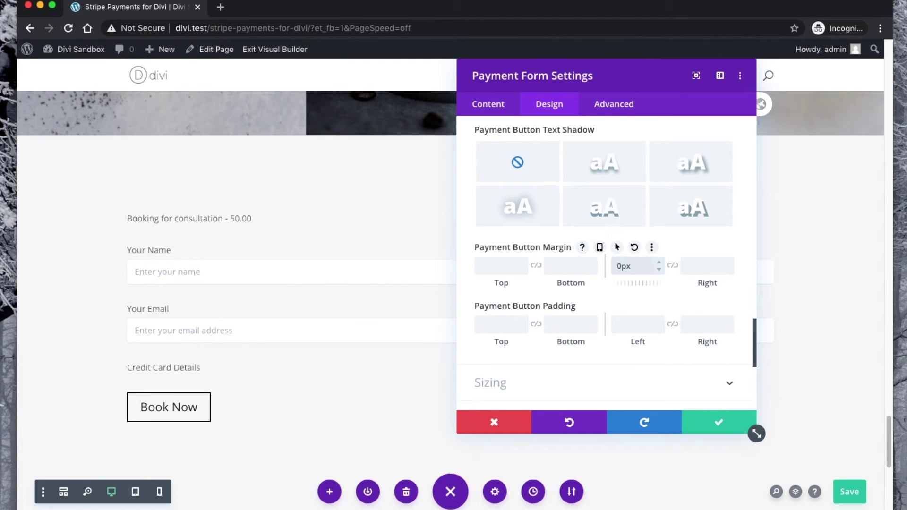
pyautogui.scroll(-1, 622, 347)
pyautogui.scroll(-3, 622, 350)
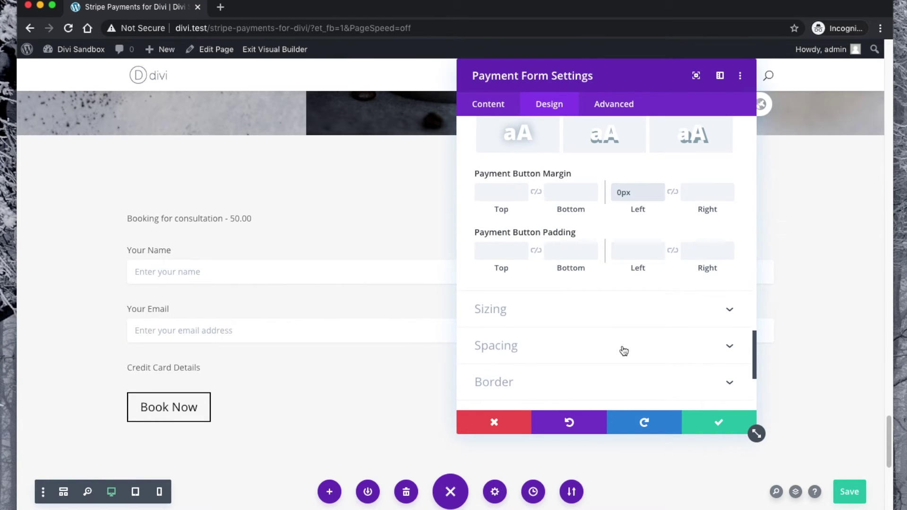
pyautogui.scroll(-2, 623, 350)
pyautogui.scroll(-3, 623, 350)
pyautogui.click(698, 421)
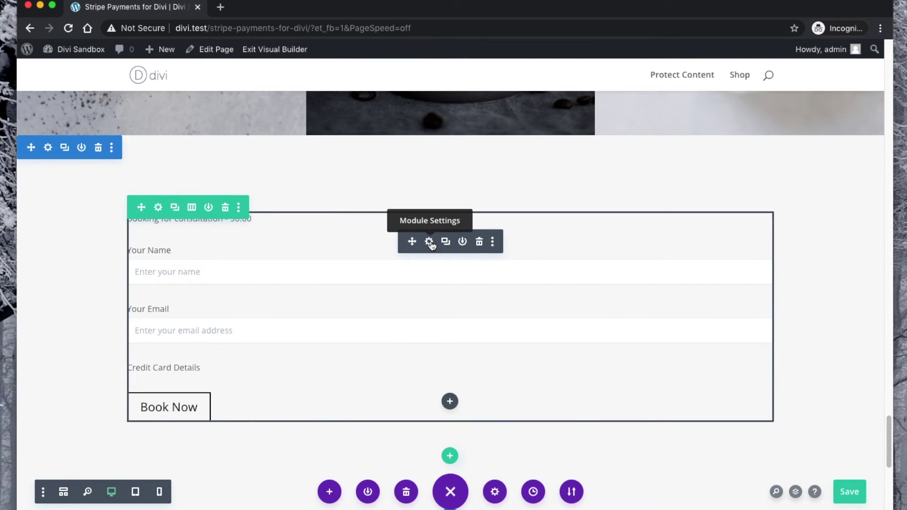
# Set the payment form row's max width to 476px and save the row settings
pyautogui.click(158, 208)
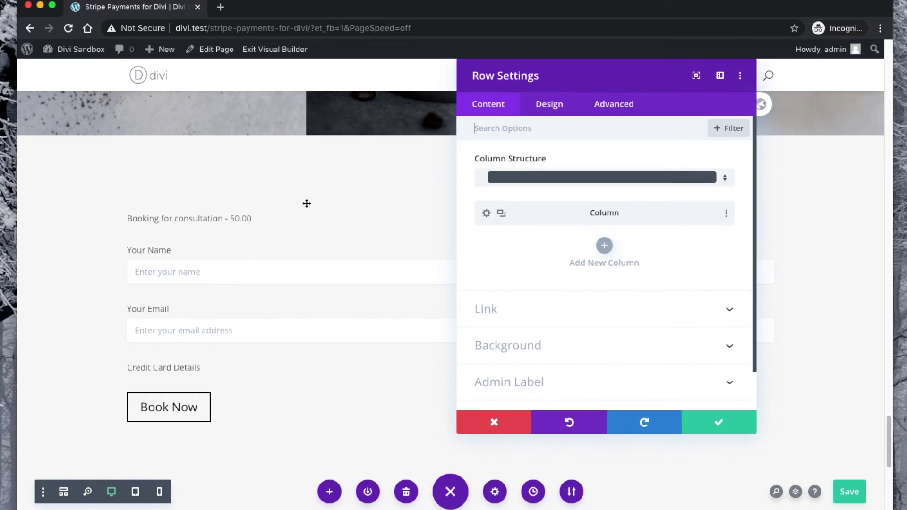
pyautogui.click(543, 109)
pyautogui.click(562, 168)
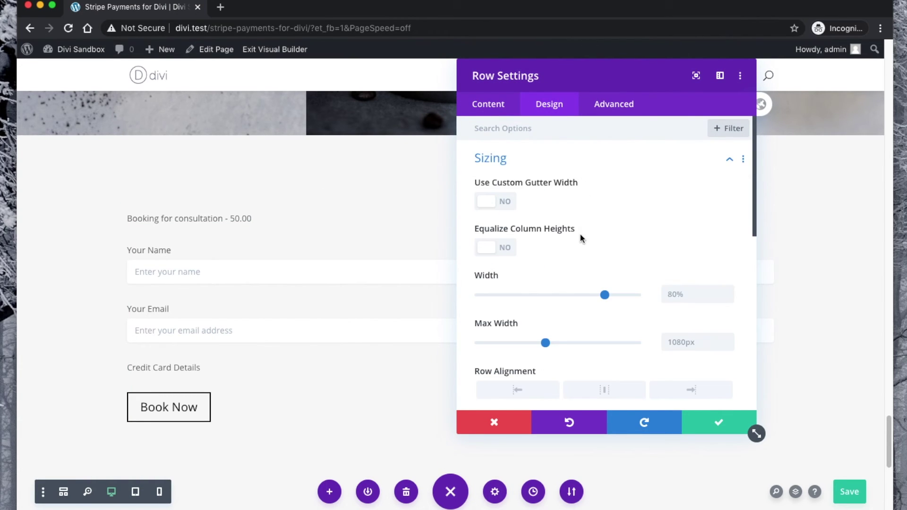
pyautogui.scroll(-1, 582, 218)
pyautogui.moveTo(545, 315); pyautogui.dragTo(509, 315)
pyautogui.moveTo(562, 75); pyautogui.dragTo(677, 61)
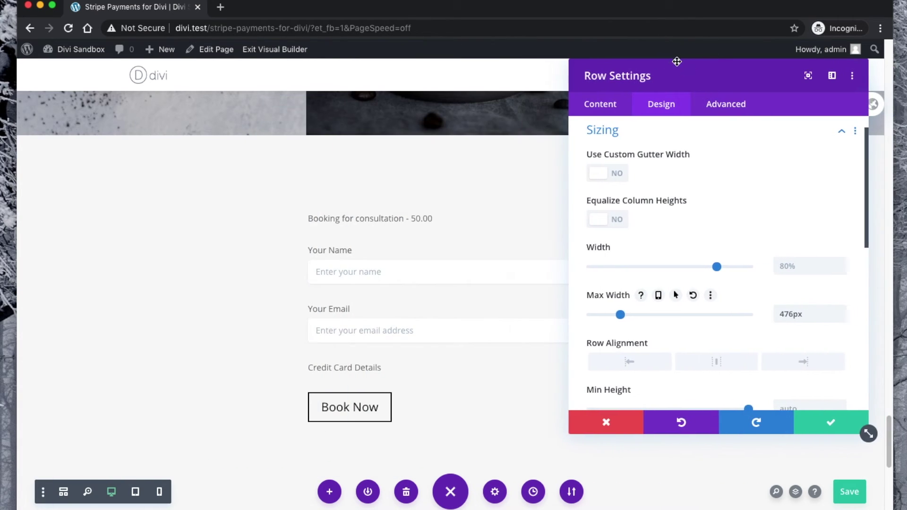
pyautogui.scroll(-10, 735, 277)
pyautogui.scroll(3, 708, 274)
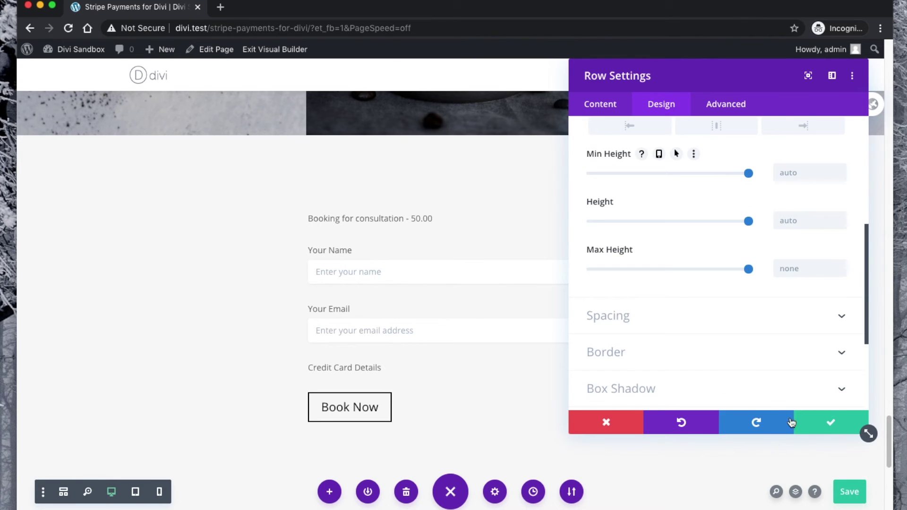
pyautogui.click(813, 423)
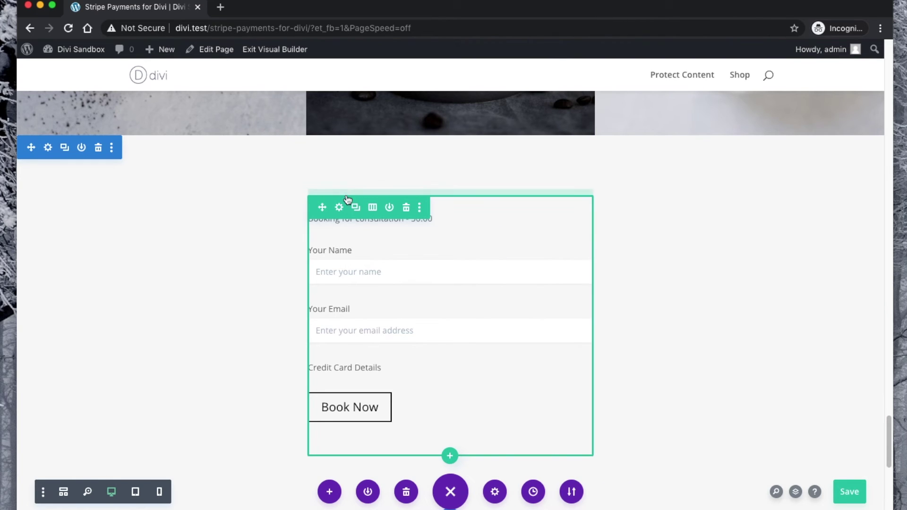
# Add a single-column row below the payment form with a Text module reading "Book your consultation now for just $50!"
pyautogui.click(451, 456)
pyautogui.click(372, 237)
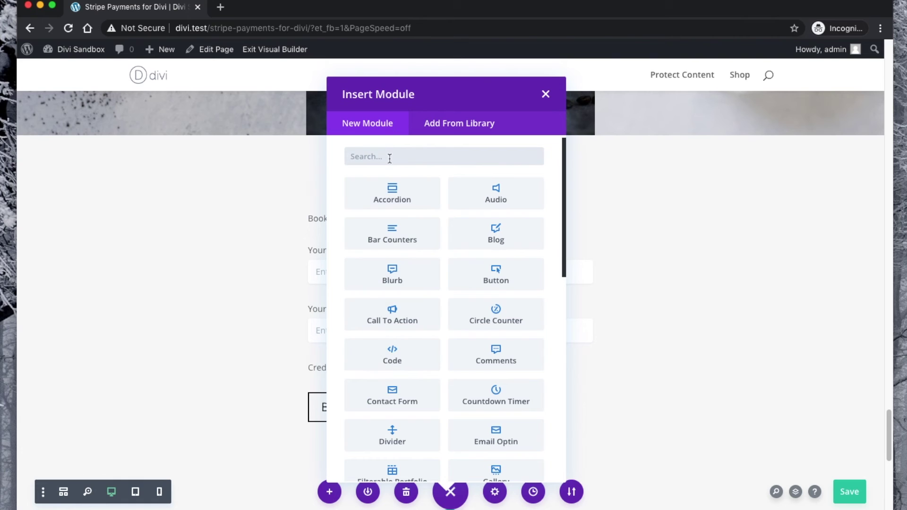
pyautogui.write('text')
pyautogui.press('Return')
pyautogui.click(658, 326)
pyautogui.press('super+a')
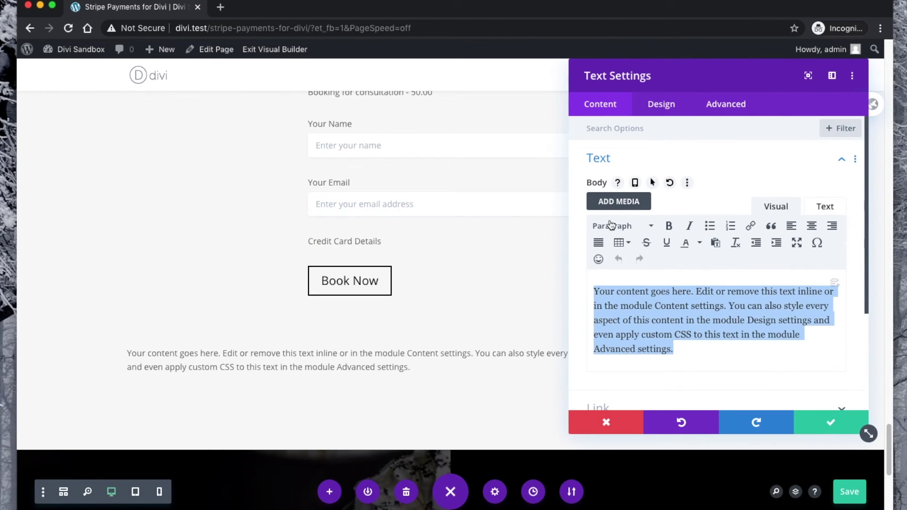
pyautogui.write('Book your consultation now for just $50!')
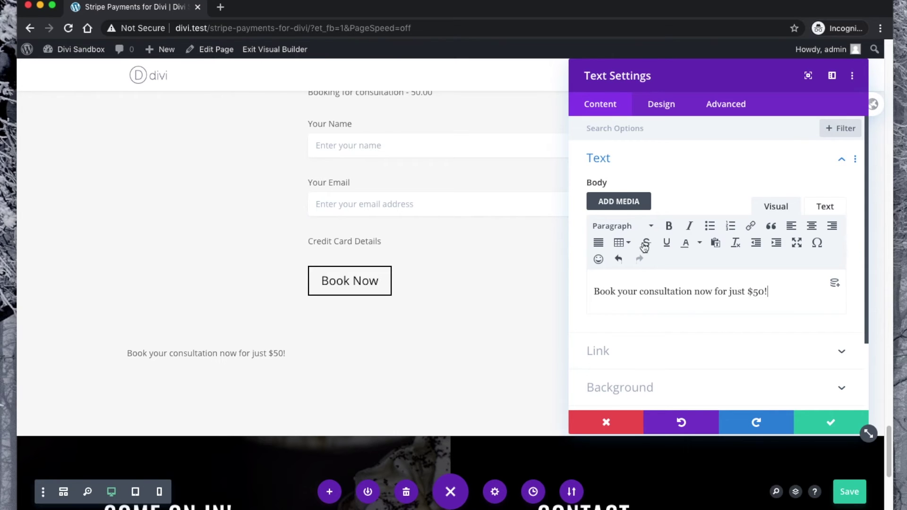
pyautogui.click(813, 418)
# Move the text row above the payment form row and format its text as a centered Heading 2
pyautogui.moveTo(146, 308); pyautogui.dragTo(320, 194)
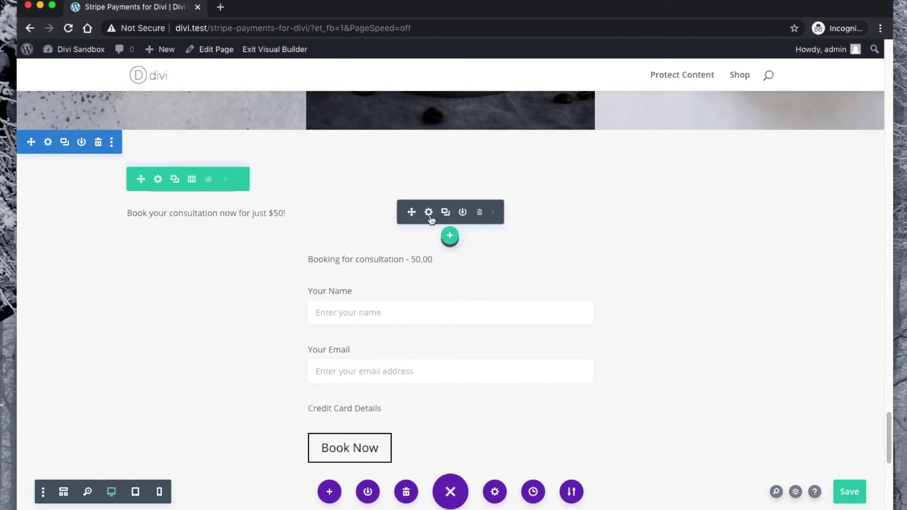
pyautogui.click(428, 212)
pyautogui.hotkey('ctrl', 'a')
pyautogui.click(648, 226)
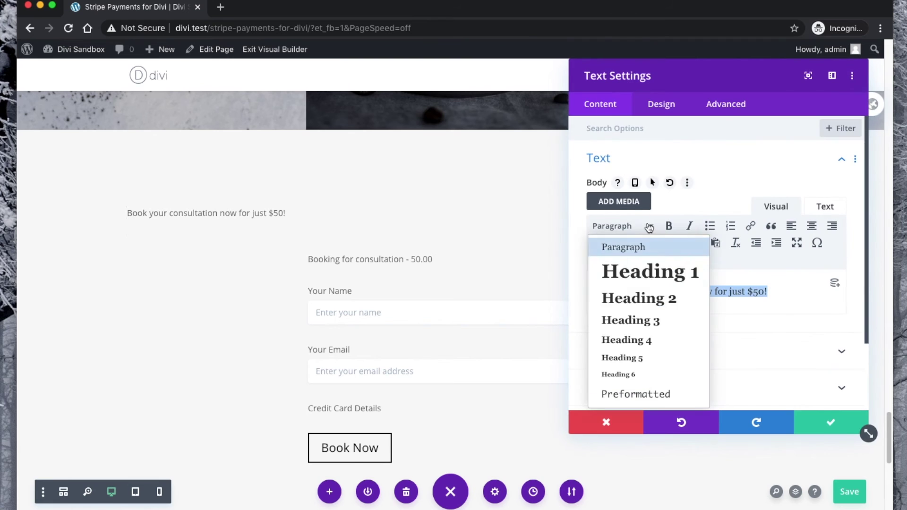
pyautogui.click(649, 297)
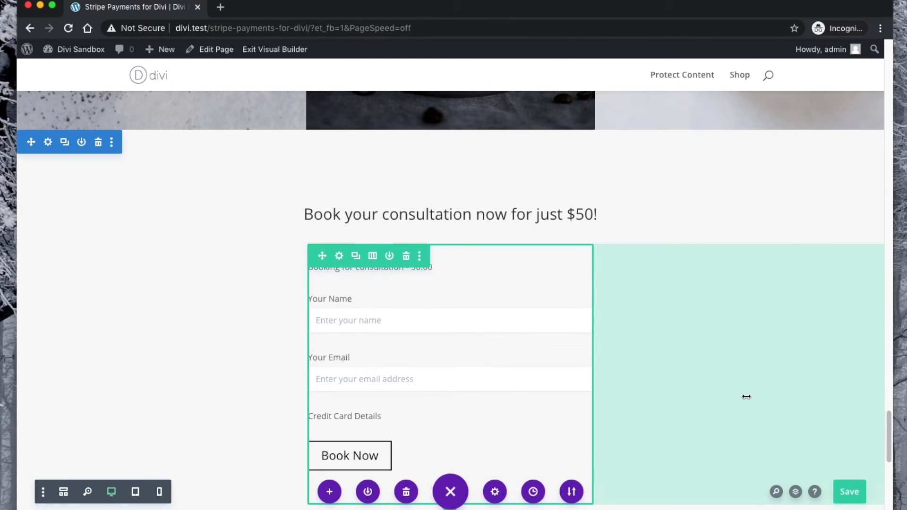
# Save the page and exit the Visual Builder
pyautogui.click(839, 498)
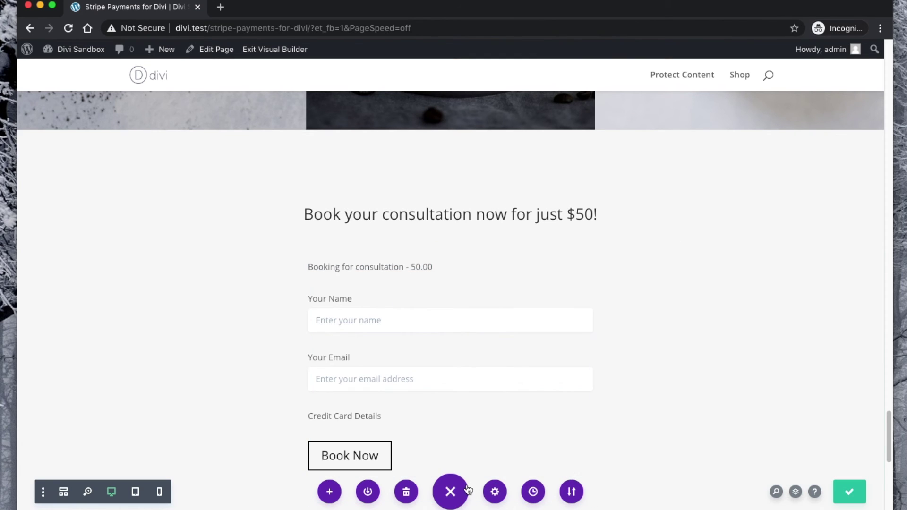
pyautogui.click(453, 489)
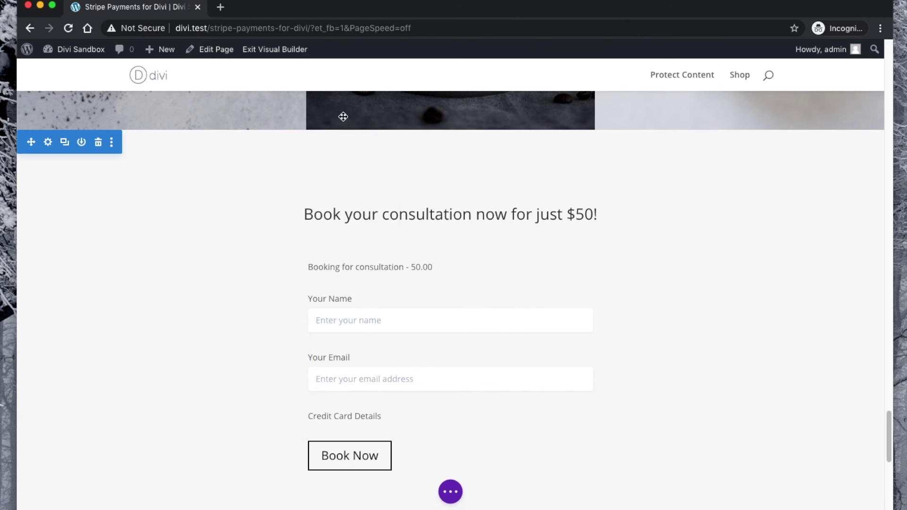
pyautogui.click(292, 50)
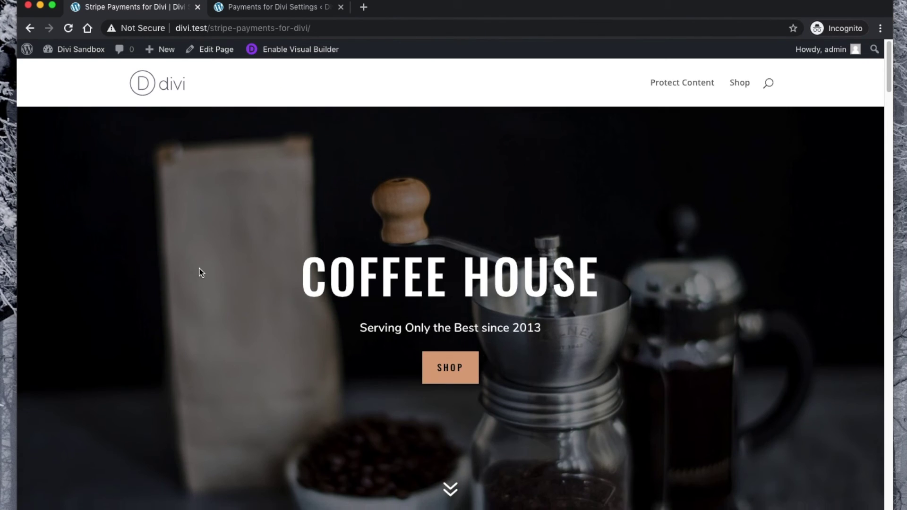
# Submit the published page's booking form with the card number, expiry date, CVC and postal code, and check the redirect URL
pyautogui.scroll(-6, 199, 272)
pyautogui.scroll(-20, 199, 273)
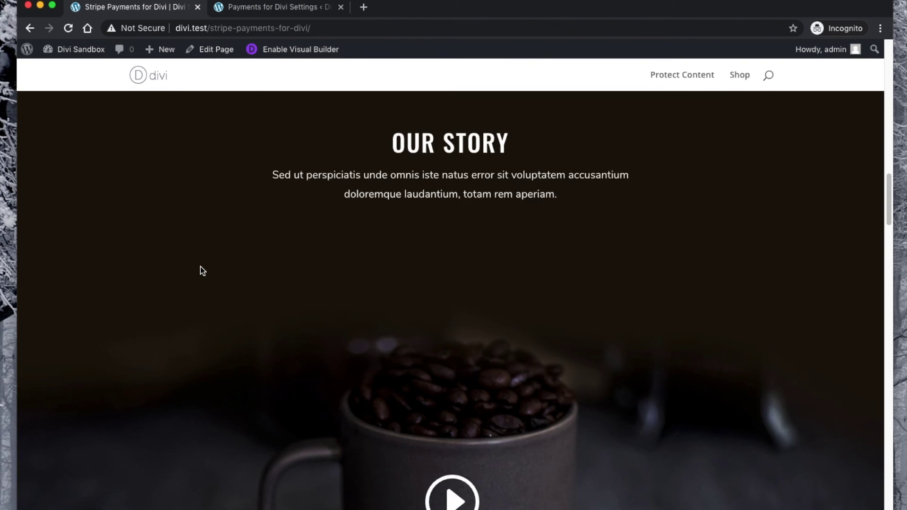
pyautogui.scroll(-20, 205, 270)
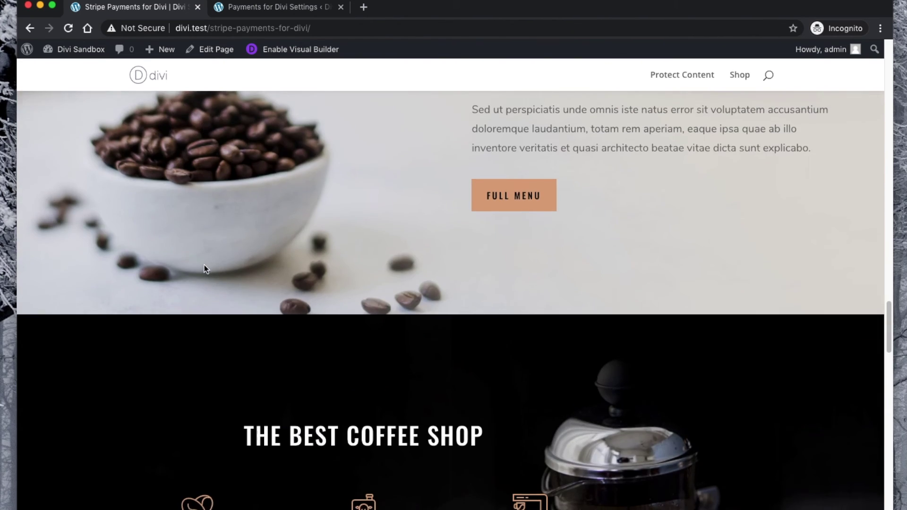
pyautogui.scroll(-15, 205, 268)
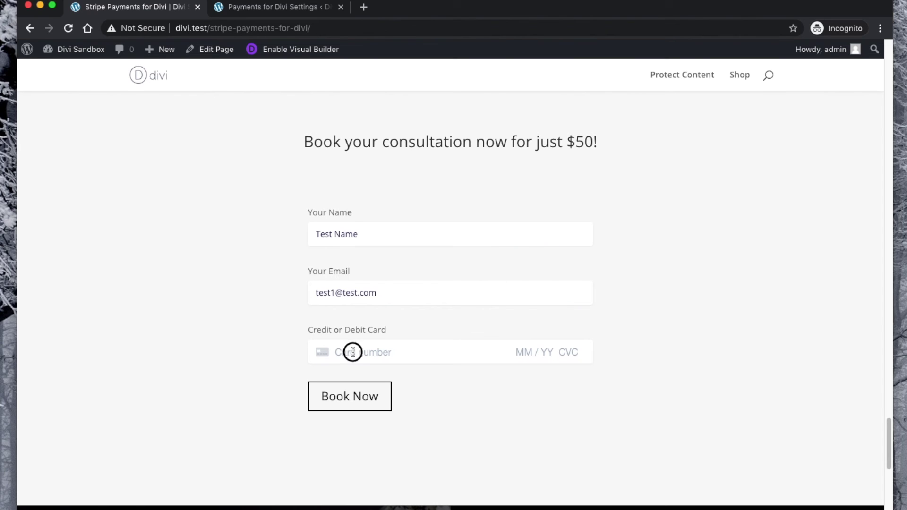
pyautogui.write('4242 4242 4242 4242 04 / 24 242 42424')
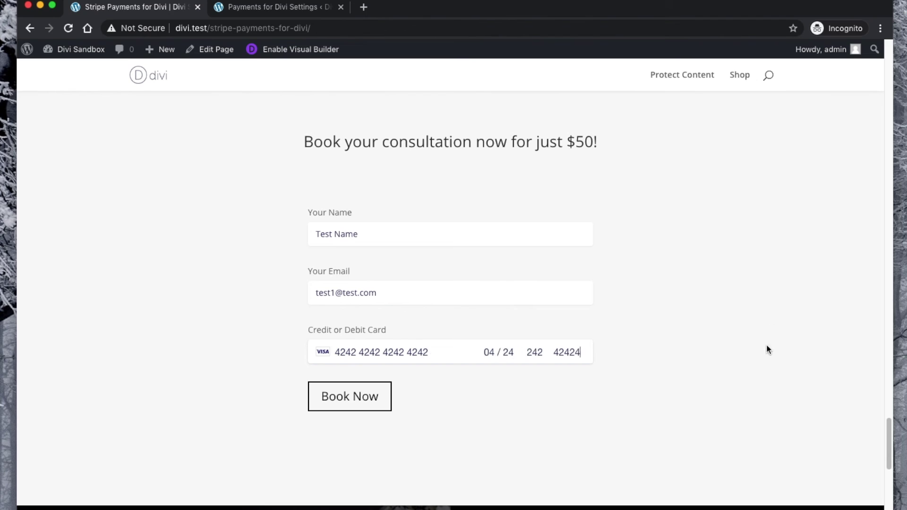
pyautogui.click(349, 408)
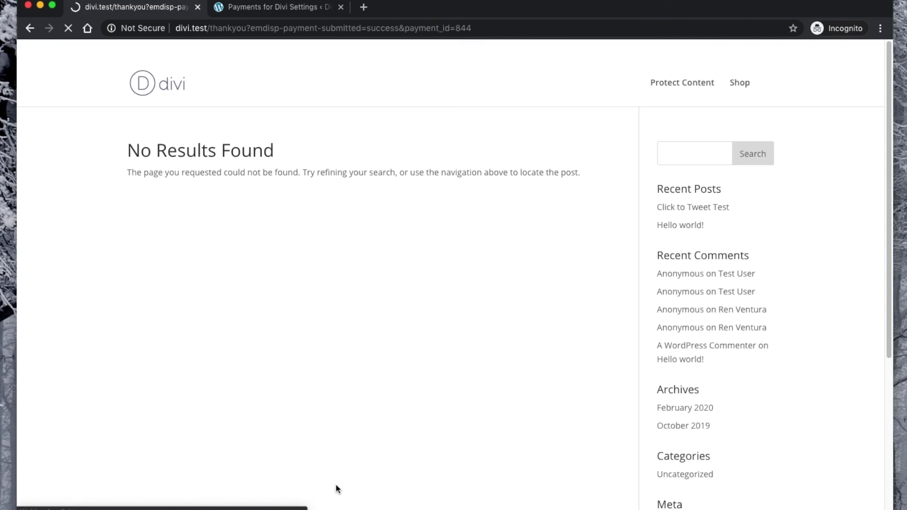
pyautogui.moveTo(211, 28); pyautogui.dragTo(471, 27)
pyautogui.click(374, 181)
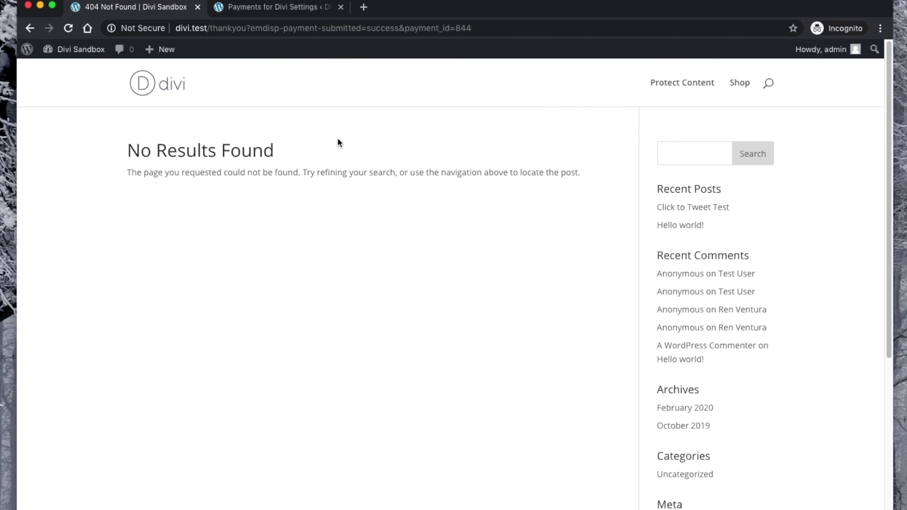
# Open the newest consultation payment's record in the WordPress payments list and check the matching payment in the connected account's Stripe dashboard
pyautogui.click(233, 9)
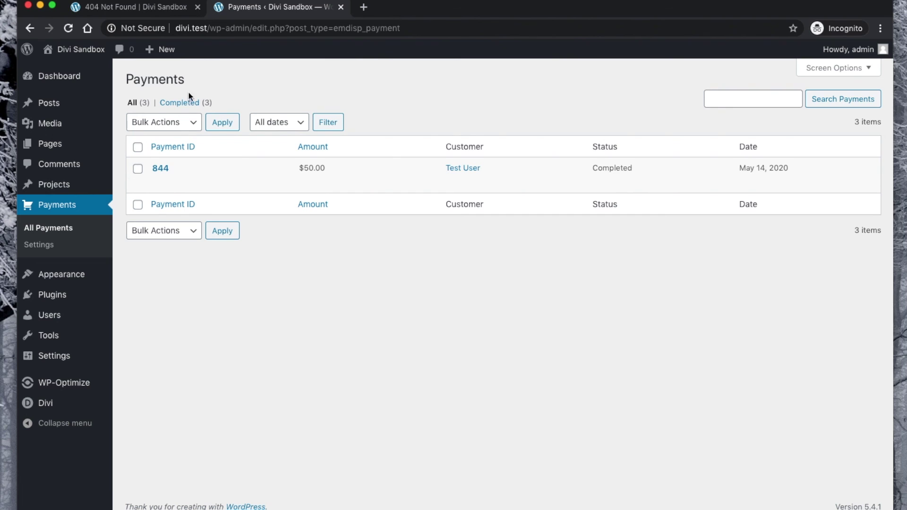
pyautogui.click(160, 169)
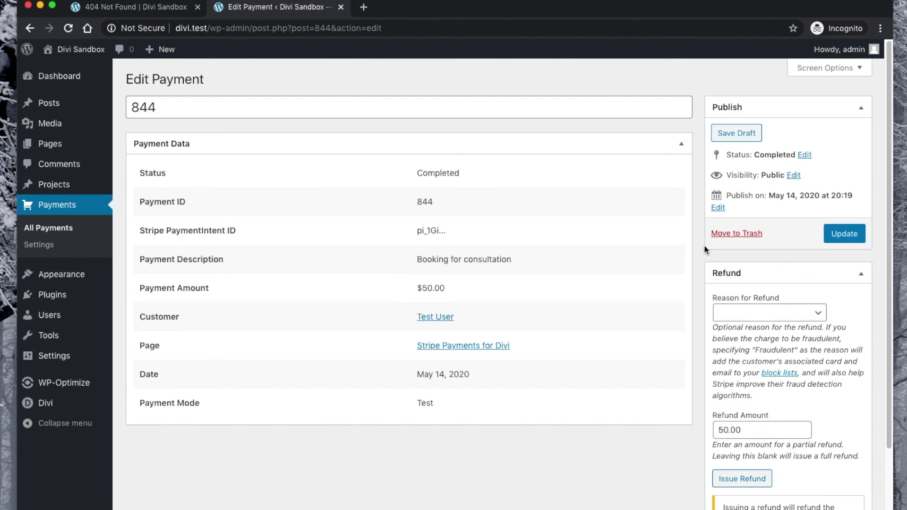
pyautogui.click(793, 1)
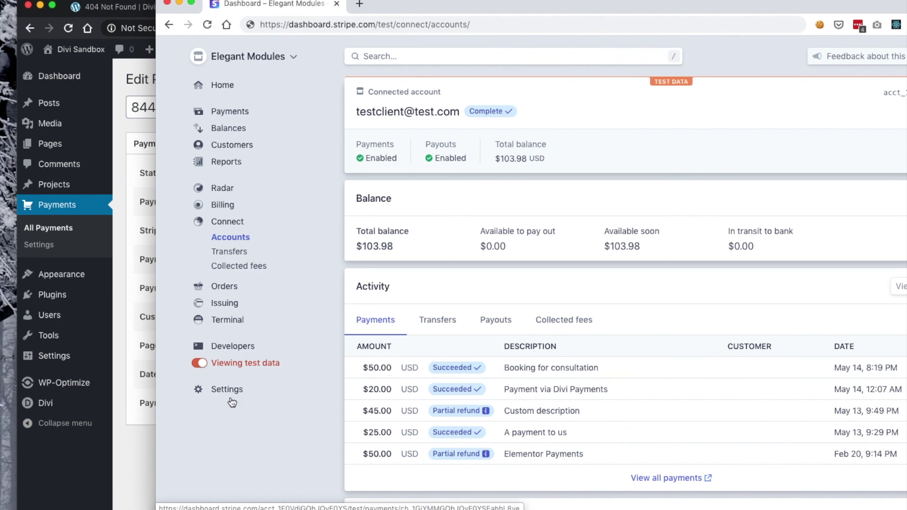
# Return to the WordPress payment record and issue a 50.00 refund with the reason Requested by Customer
pyautogui.click(132, 449)
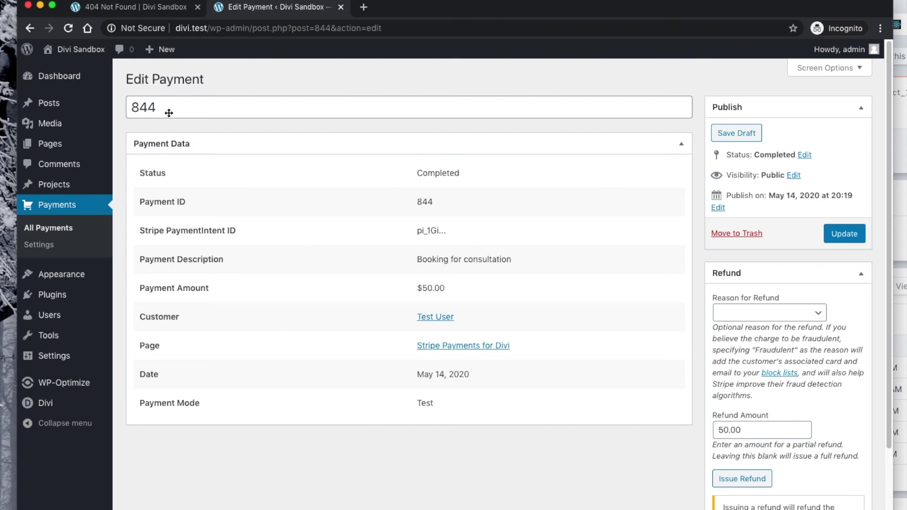
pyautogui.click(803, 312)
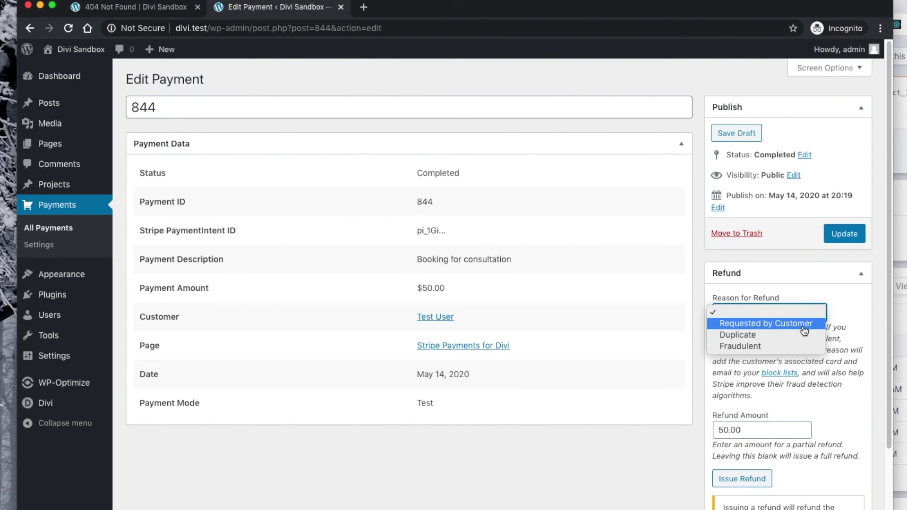
pyautogui.click(803, 324)
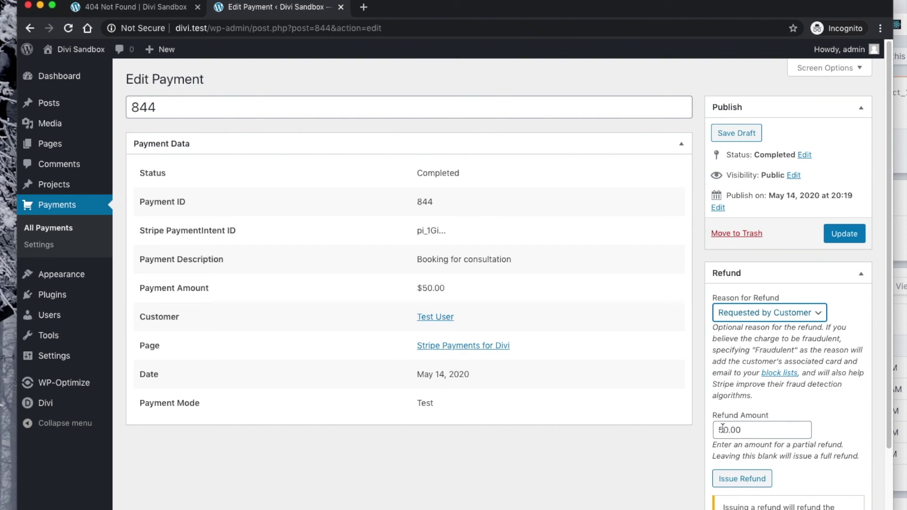
pyautogui.click(734, 485)
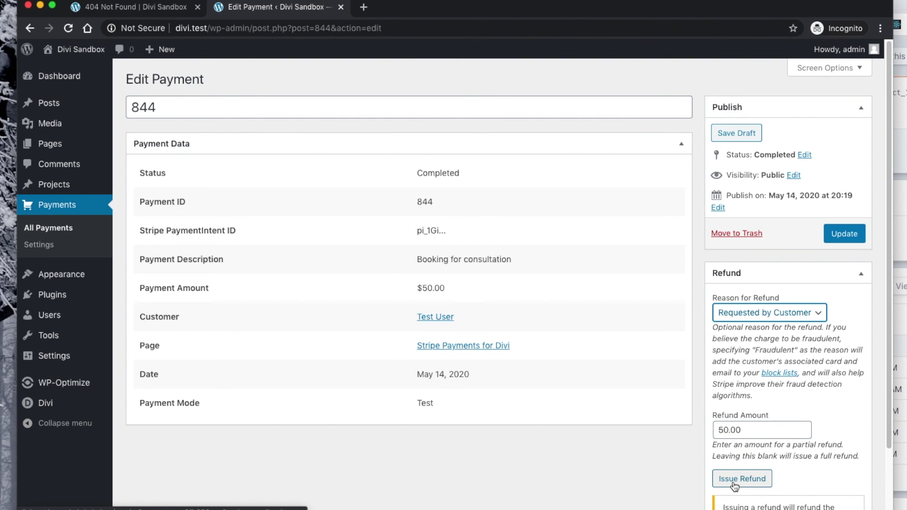